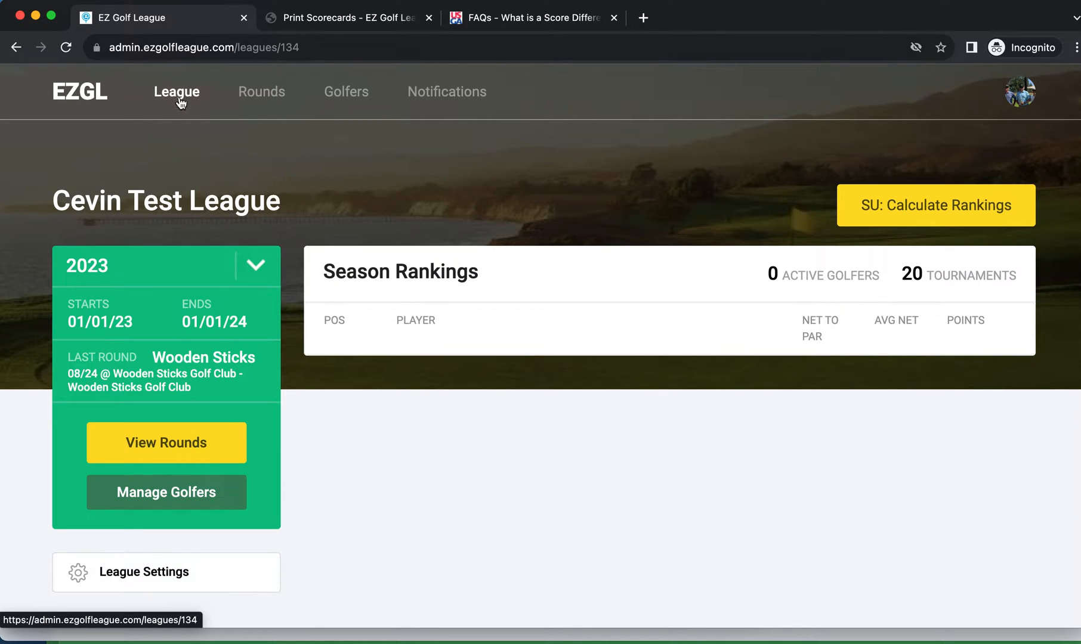
# - Open the league's preferences in its settings and turn on automatic handicap calculation from past rounds
pyautogui.click(151, 574)
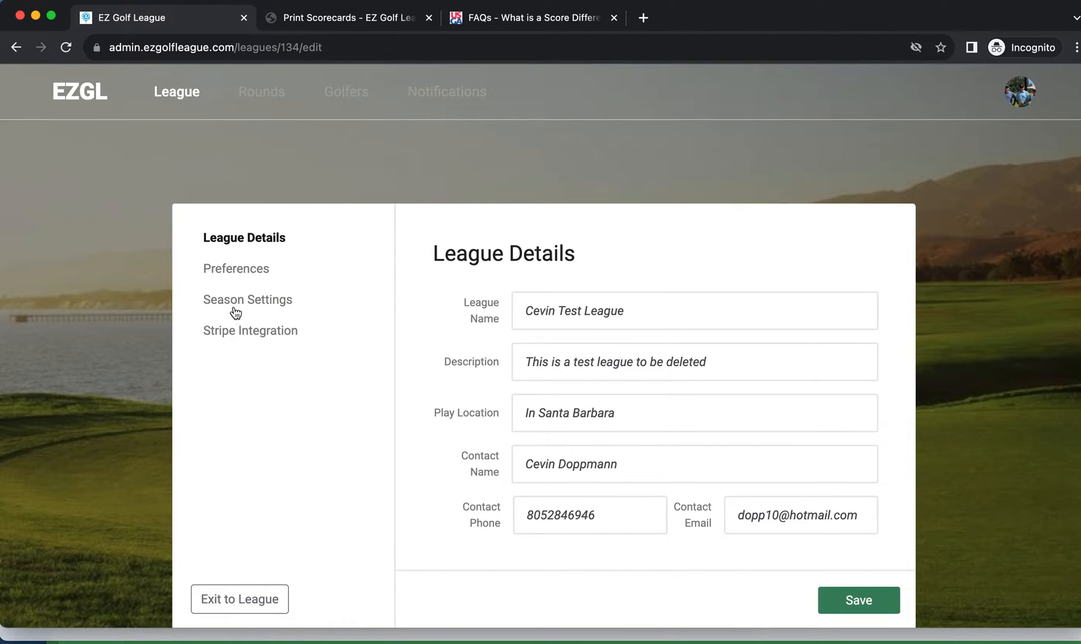
pyautogui.click(233, 274)
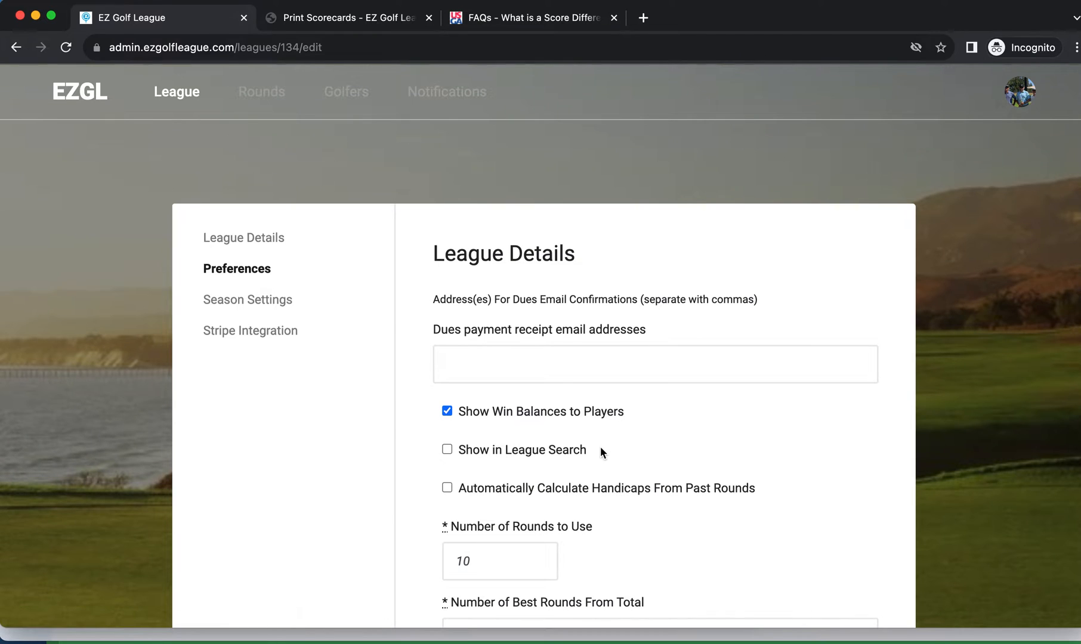
pyautogui.scroll(-3, 600, 448)
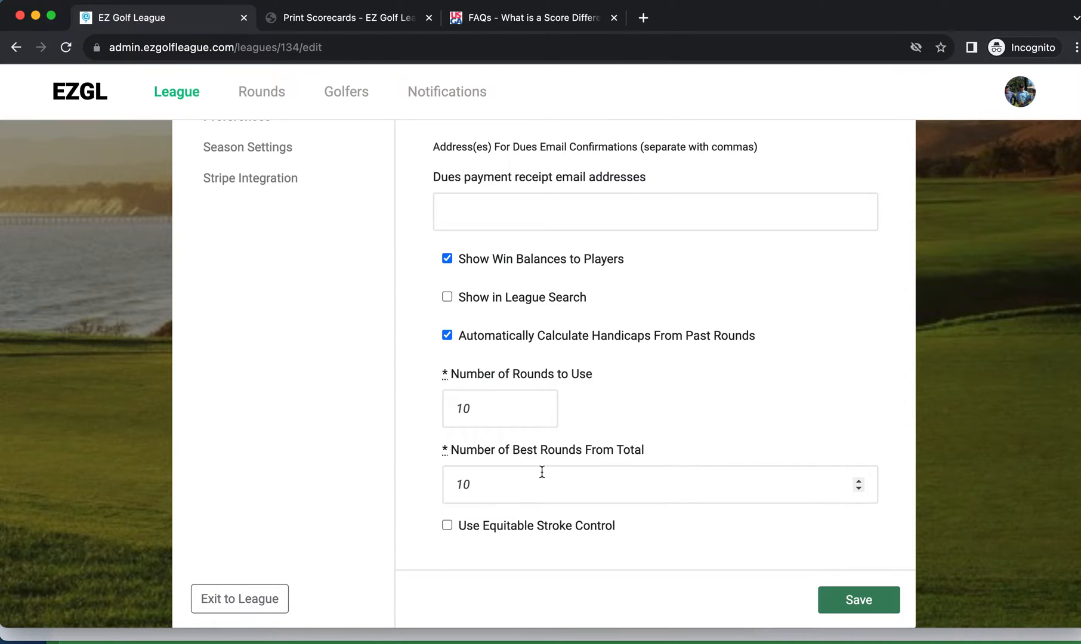
# - Try 5 and 6 as the number of best rounds from total
pyautogui.moveTo(542, 473)
pyautogui.click(482, 412)
pyautogui.doubleClick(481, 487)
pyautogui.write('5')
pyautogui.click(476, 413)
pyautogui.click(478, 489)
pyautogui.doubleClick(479, 489)
pyautogui.write('6')
# - Set both the number of rounds to use and the number of best rounds to 10, and enable Equitable Stroke Control
pyautogui.doubleClick(471, 404)
pyautogui.write('10')
pyautogui.doubleClick(476, 498)
pyautogui.write('10')
pyautogui.click(448, 526)
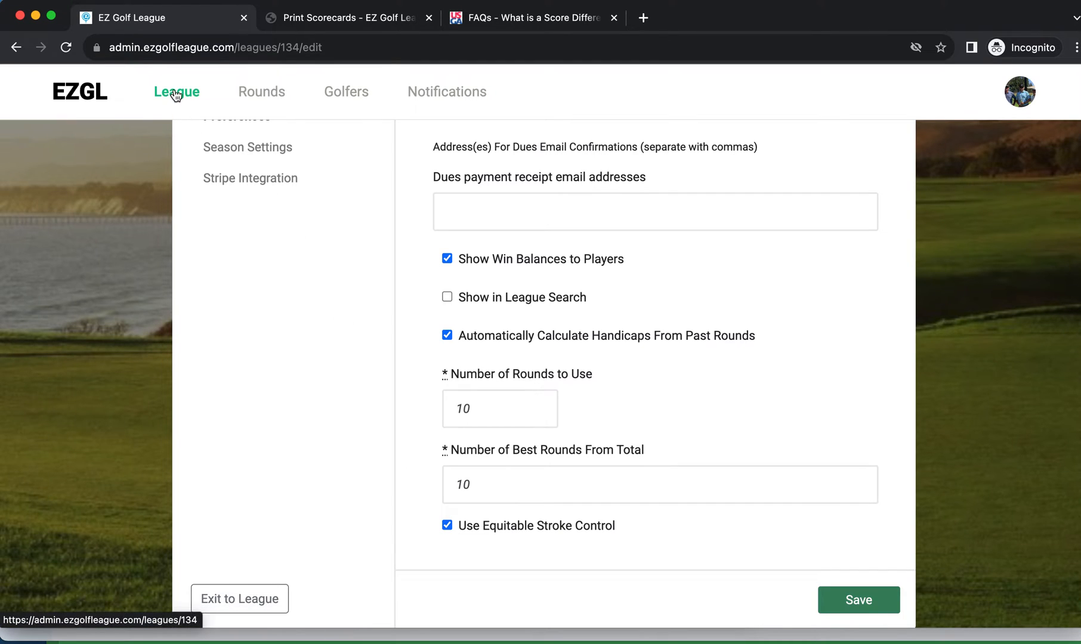
# - Set the first listed golfer's 18-hole handicap index to 12.5 in their handicap management and save it
pyautogui.click(347, 100)
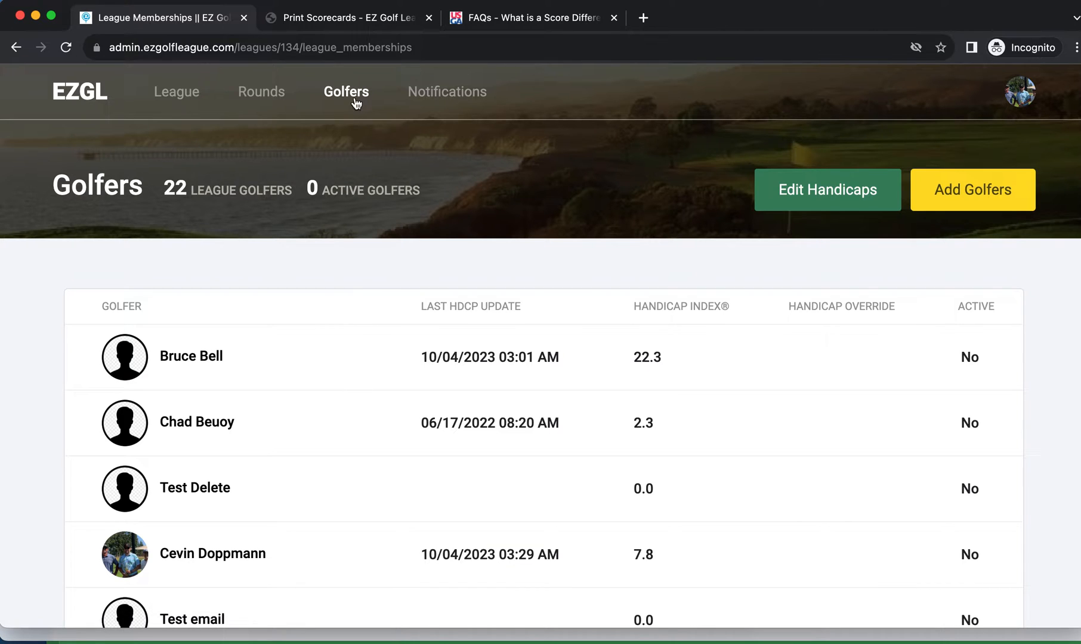
pyautogui.scroll(-3, 316, 353)
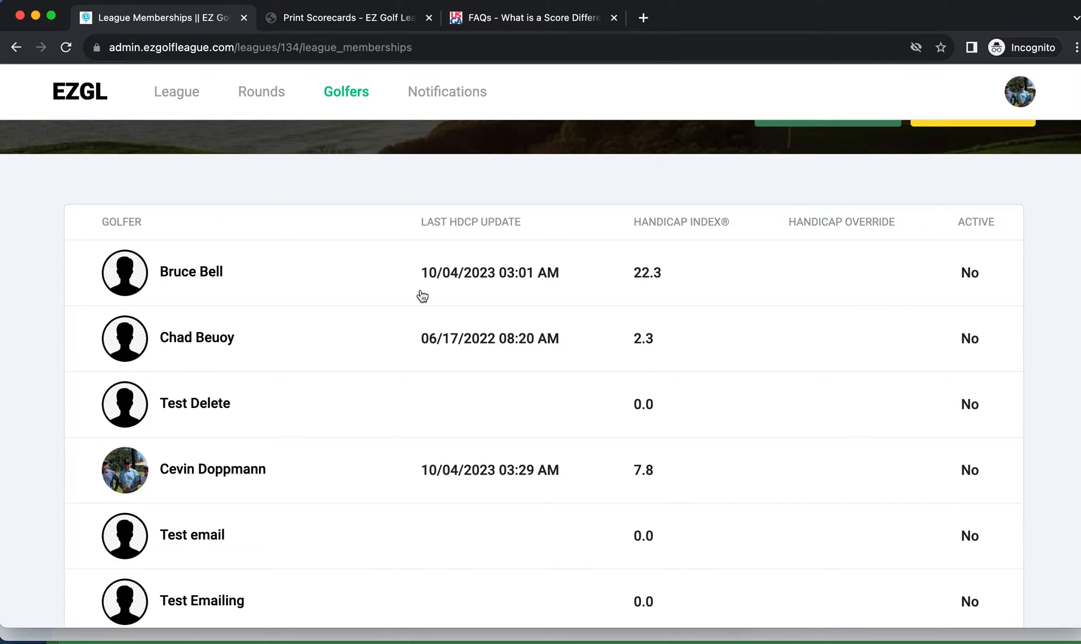
pyautogui.click(124, 289)
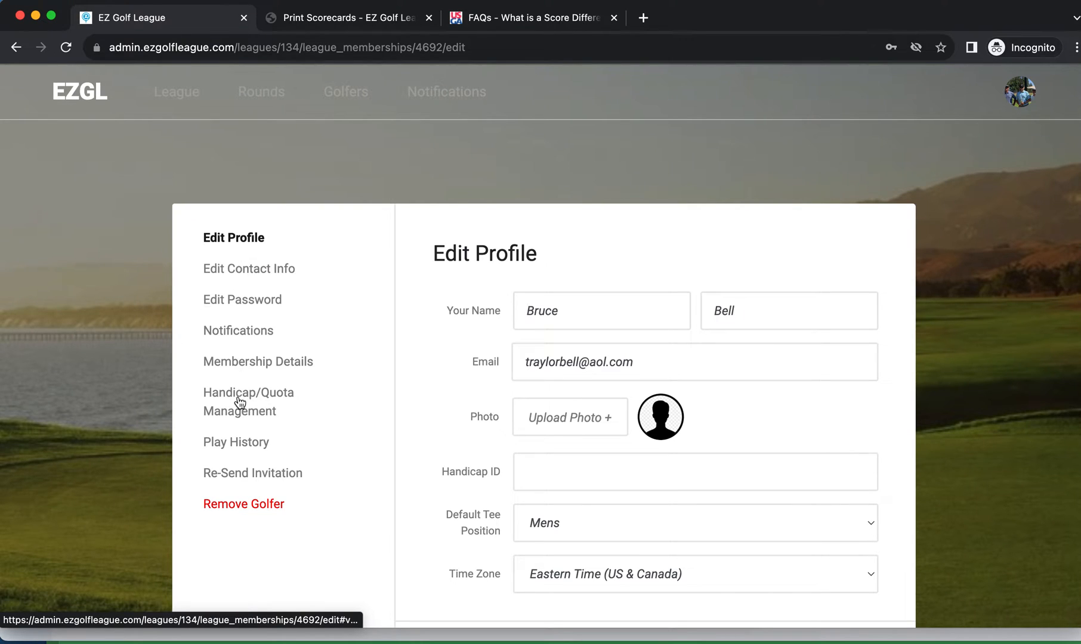
pyautogui.click(239, 401)
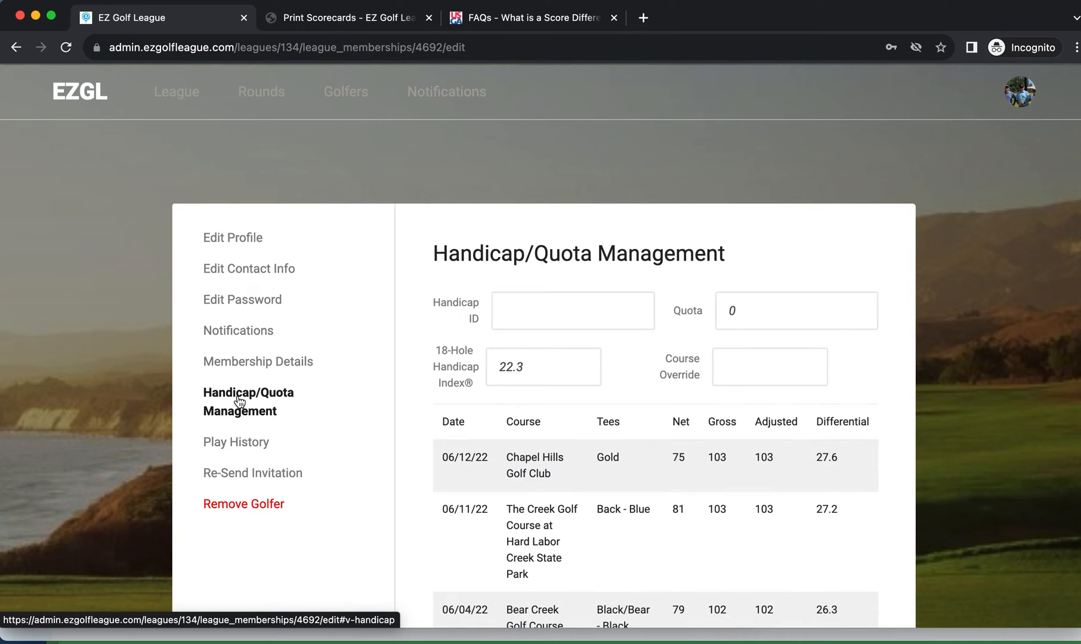
pyautogui.doubleClick(531, 369)
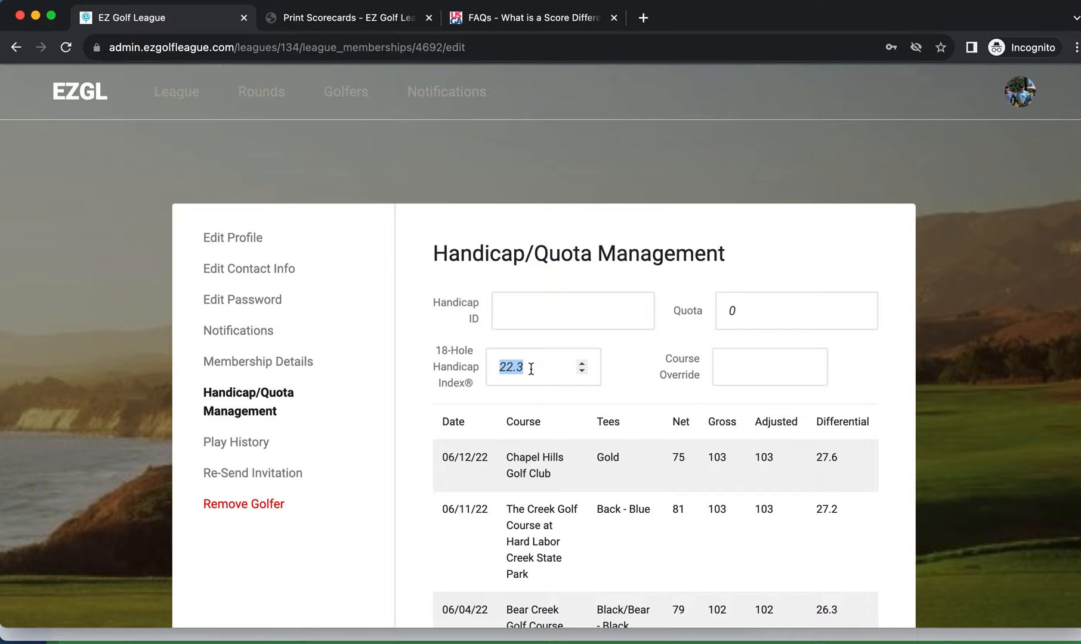
pyautogui.write('12.5')
pyautogui.scroll(-2, 856, 425)
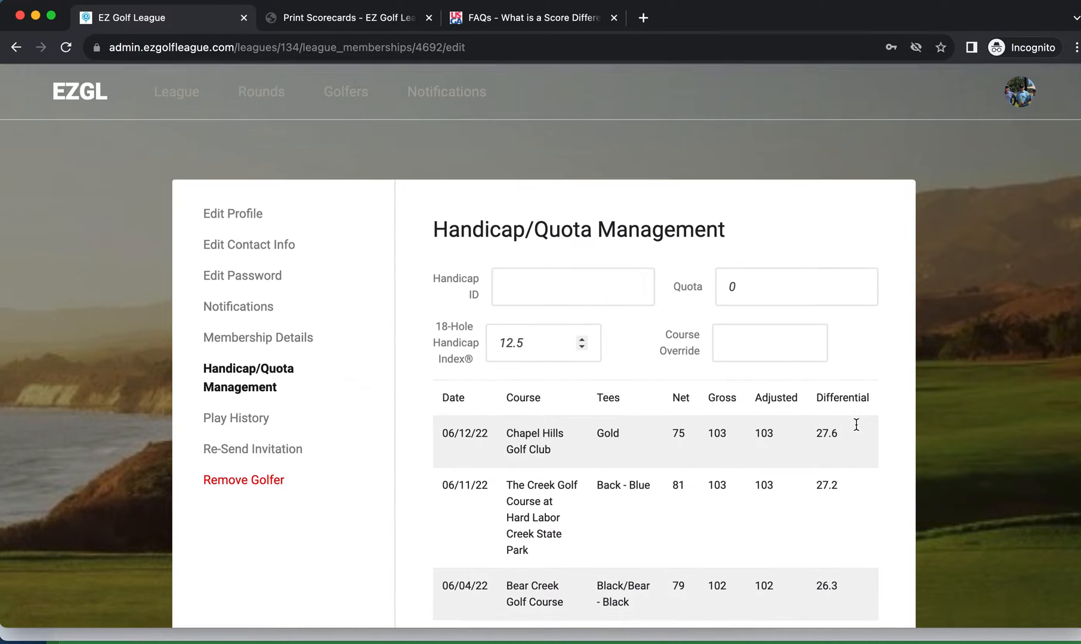
pyautogui.scroll(-5, 859, 502)
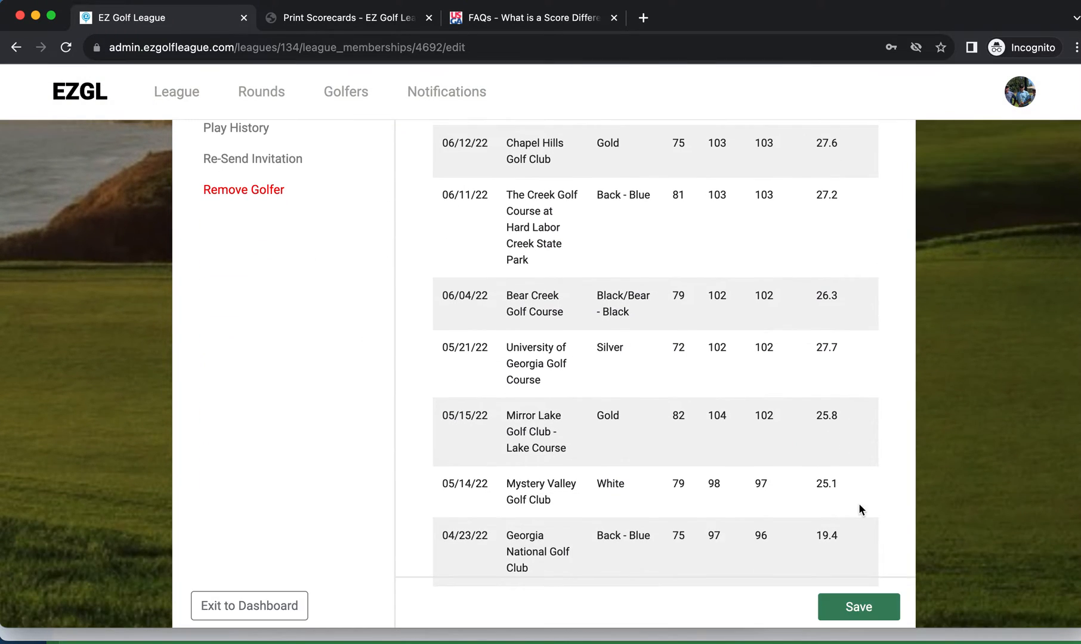
pyautogui.click(857, 609)
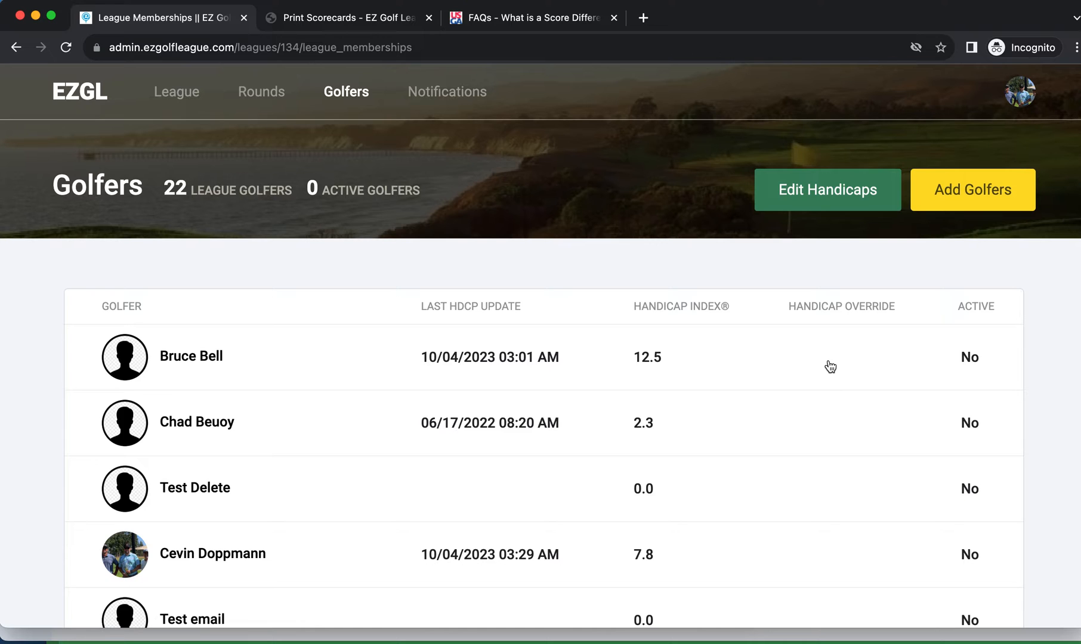
# - Give the first listed golfer a course handicap override of 12 in their handicap management and save it
pyautogui.click(127, 365)
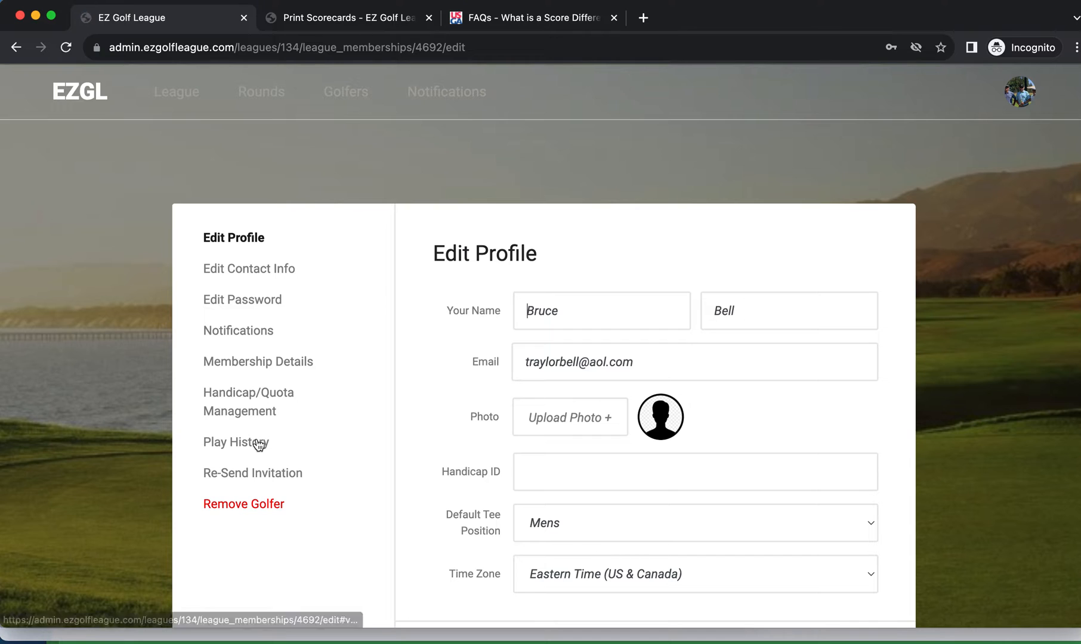
pyautogui.click(249, 404)
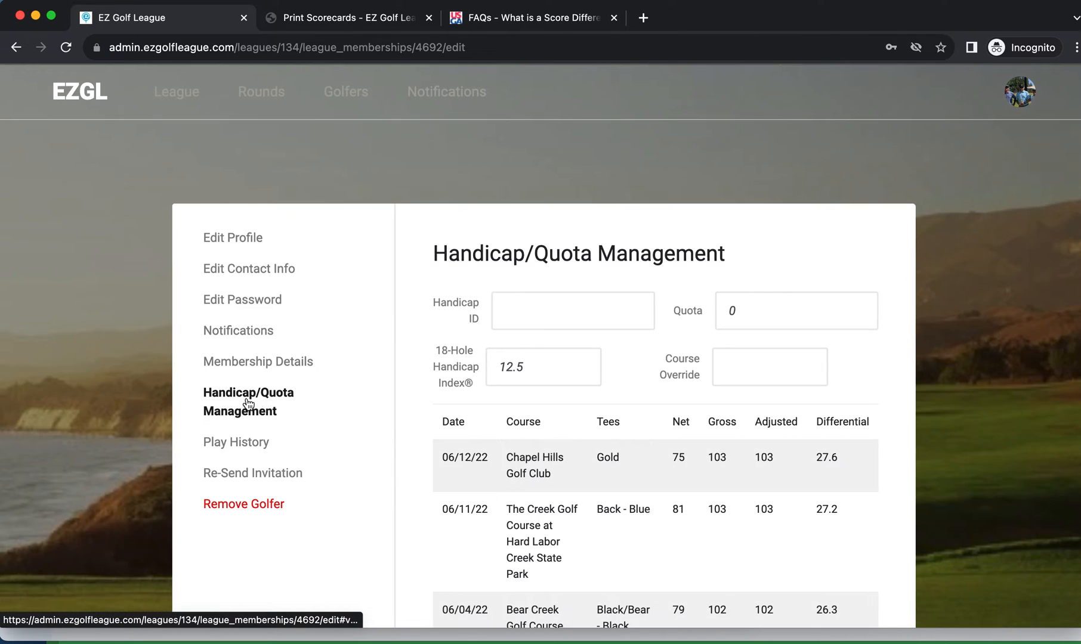
pyautogui.click(731, 368)
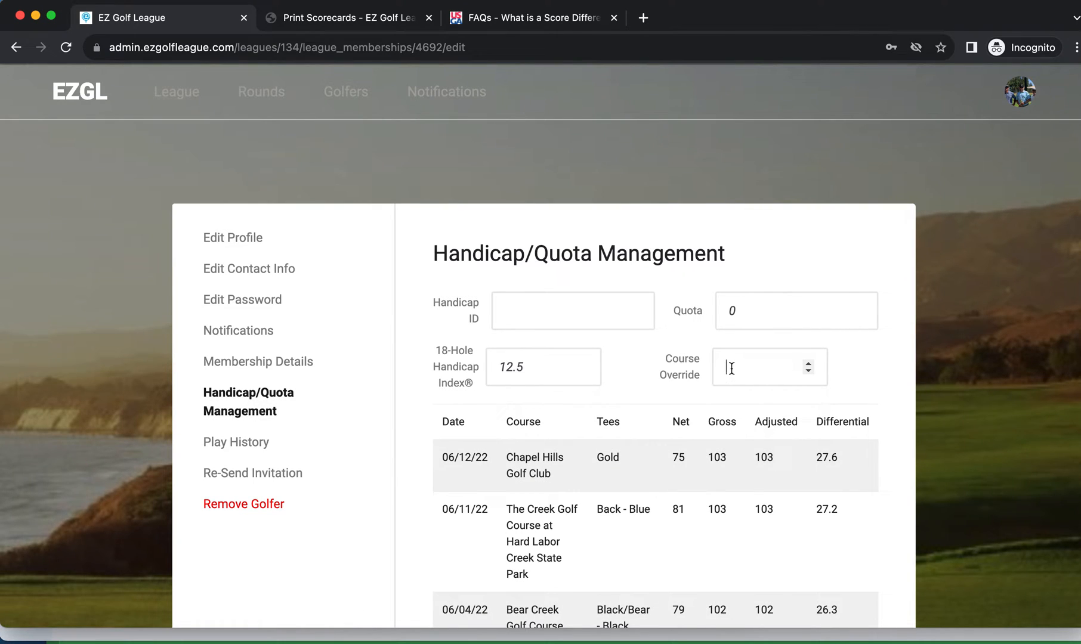
pyautogui.write('12')
pyautogui.scroll(-5, 859, 403)
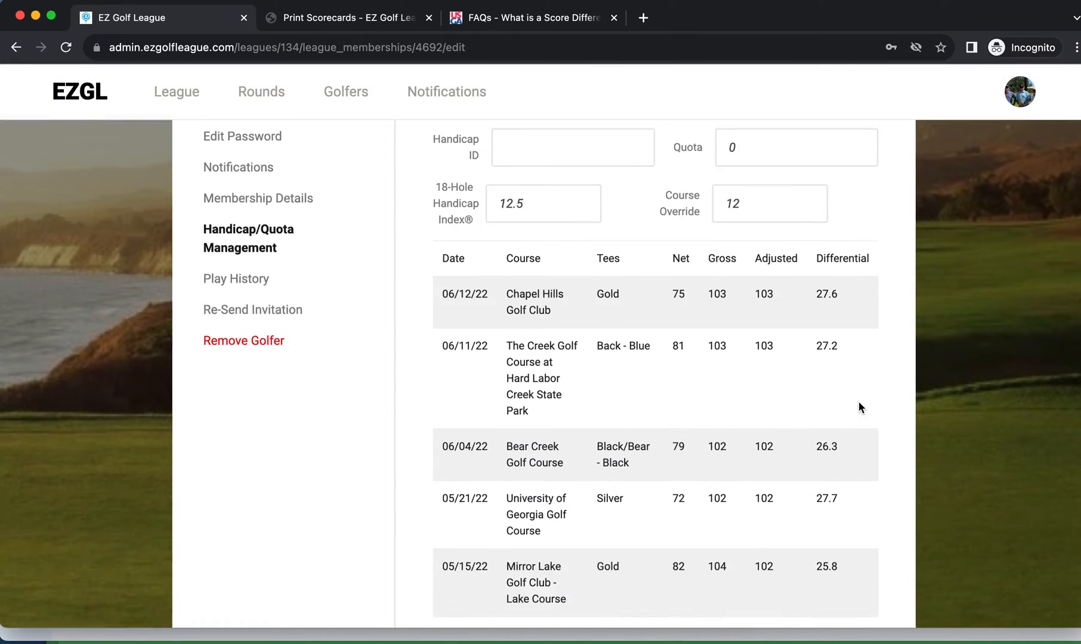
pyautogui.scroll(1, 859, 404)
pyautogui.scroll(-3, 859, 404)
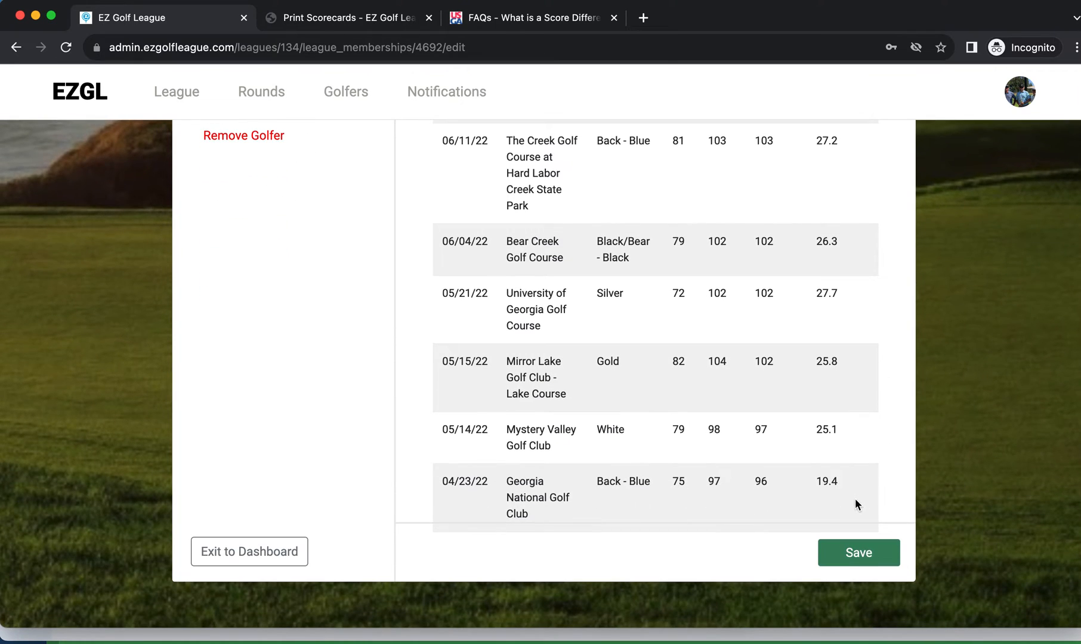
pyautogui.scroll(1, 903, 506)
pyautogui.click(873, 581)
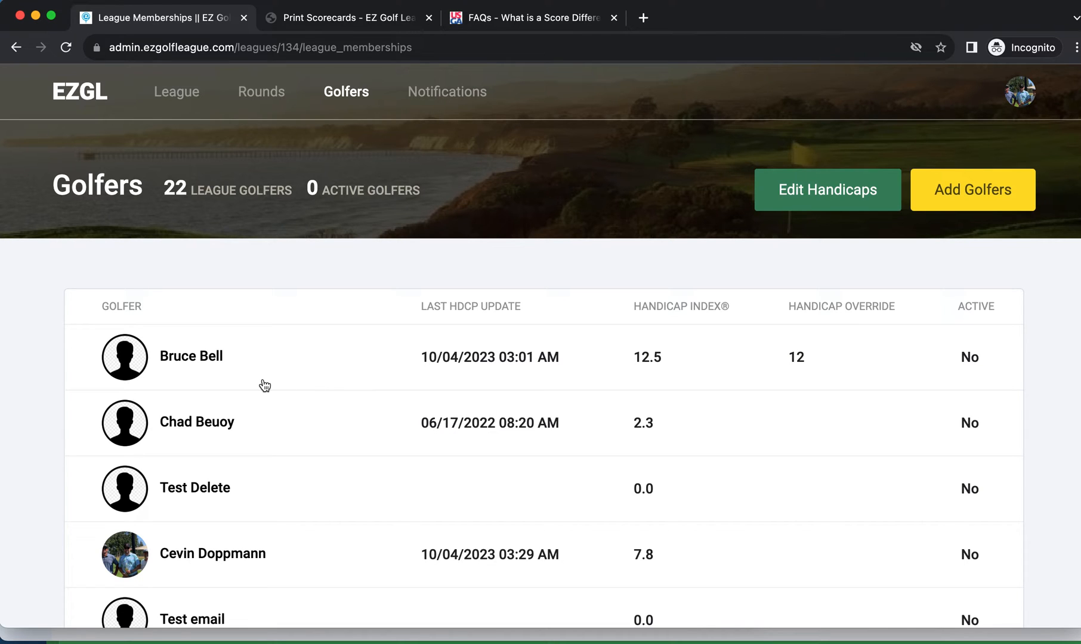
# - Bulk-edit the golfers' handicaps to clear the first golfer's override and the override of 10 further down the list, and update the golfers
pyautogui.click(822, 193)
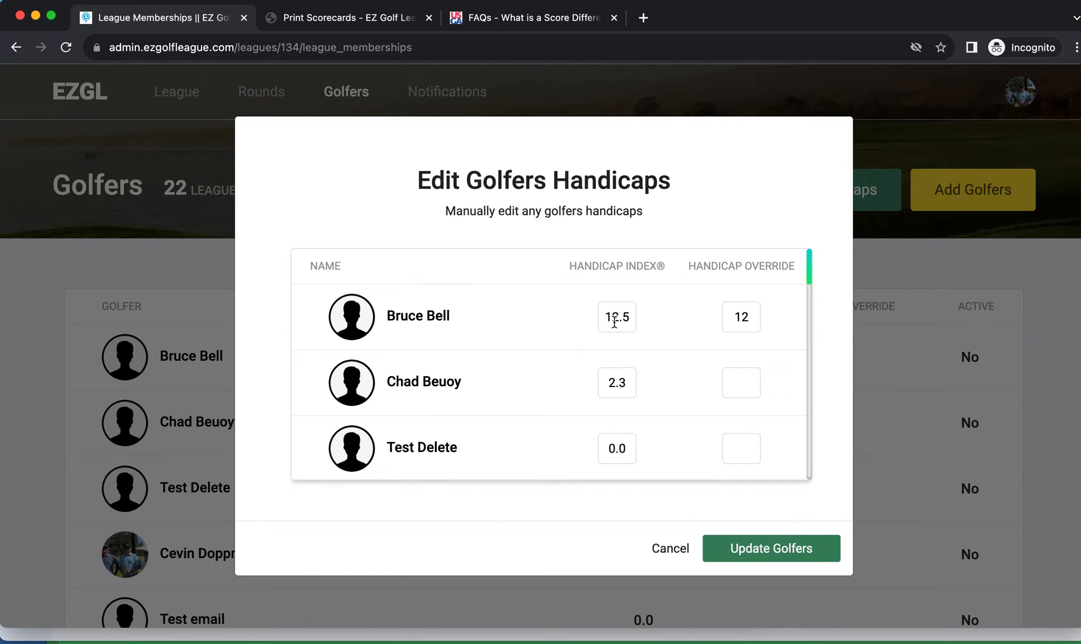
pyautogui.scroll(-1, 656, 313)
pyautogui.doubleClick(740, 303)
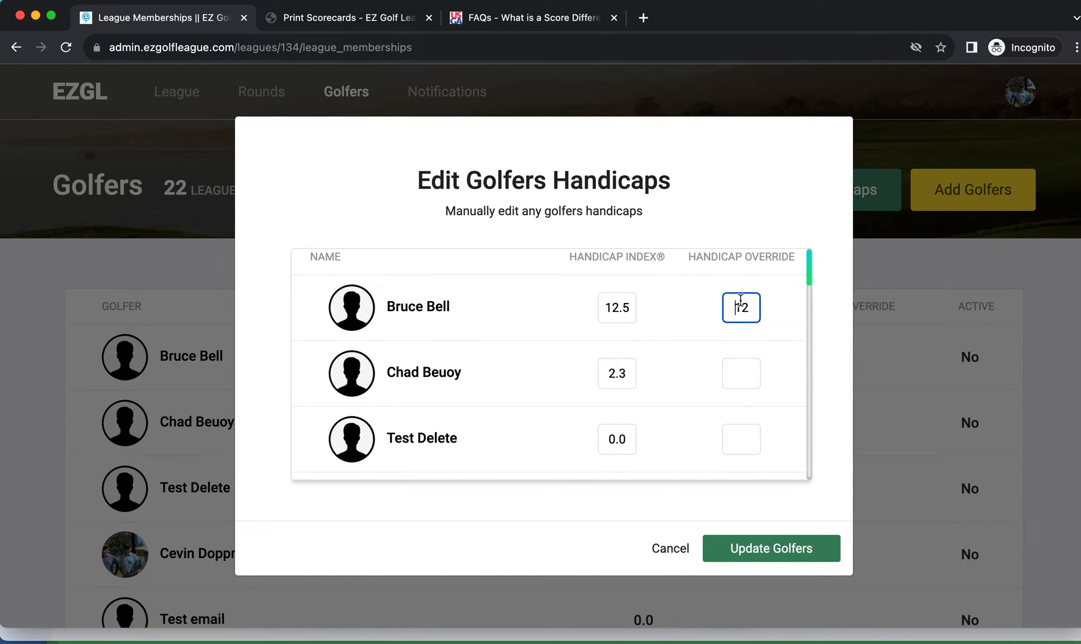
pyautogui.press('BackSpace')
pyautogui.scroll(-5, 703, 357)
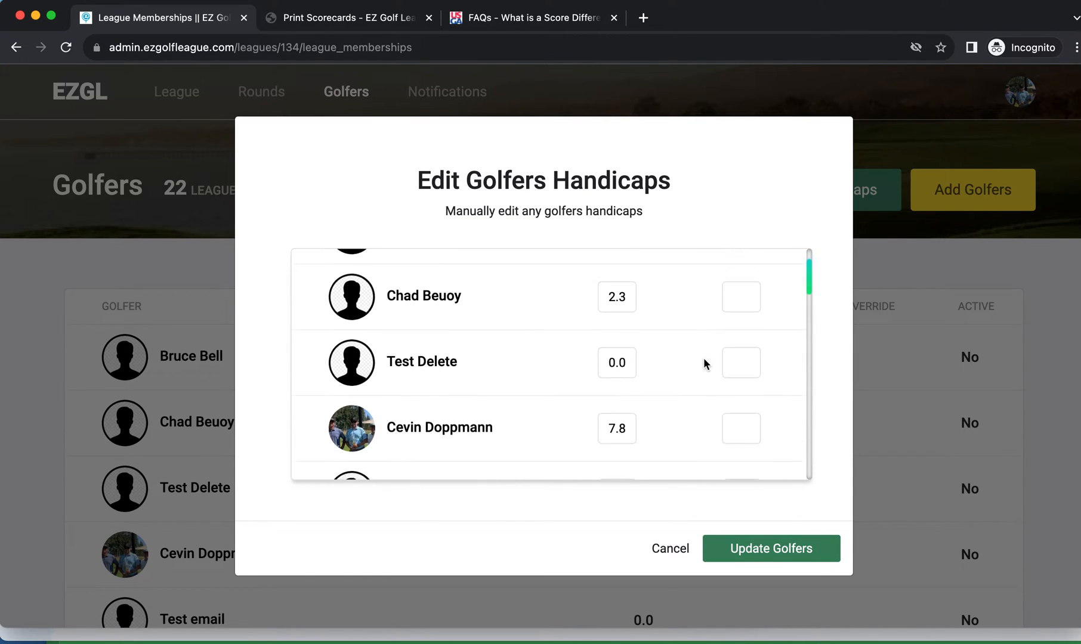
pyautogui.scroll(-4, 703, 357)
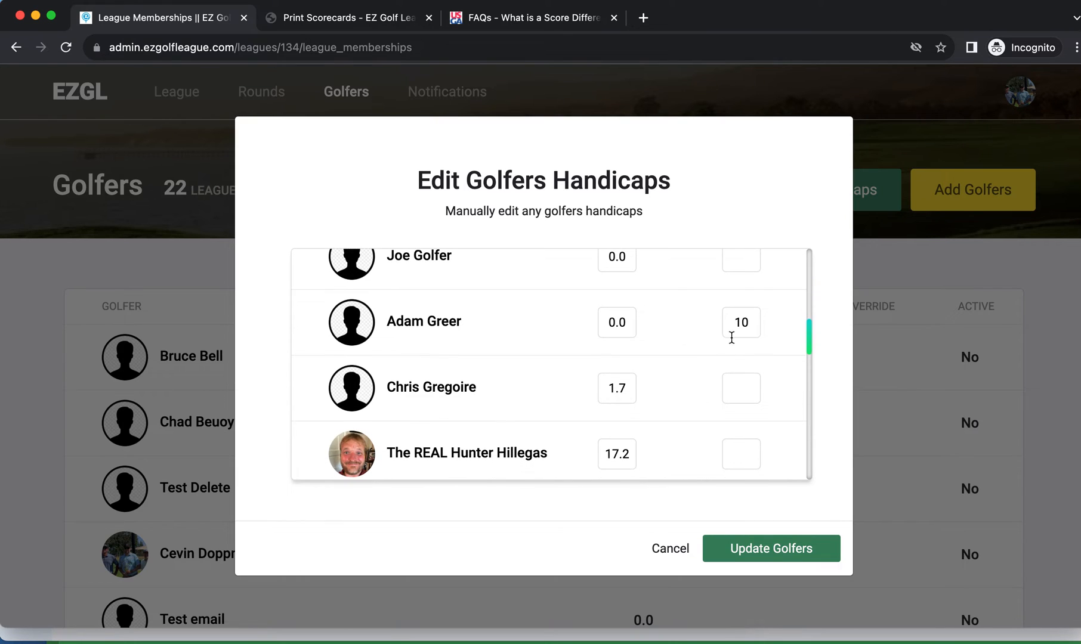
pyautogui.doubleClick(743, 327)
pyautogui.press('BackSpace')
pyautogui.scroll(-4, 742, 327)
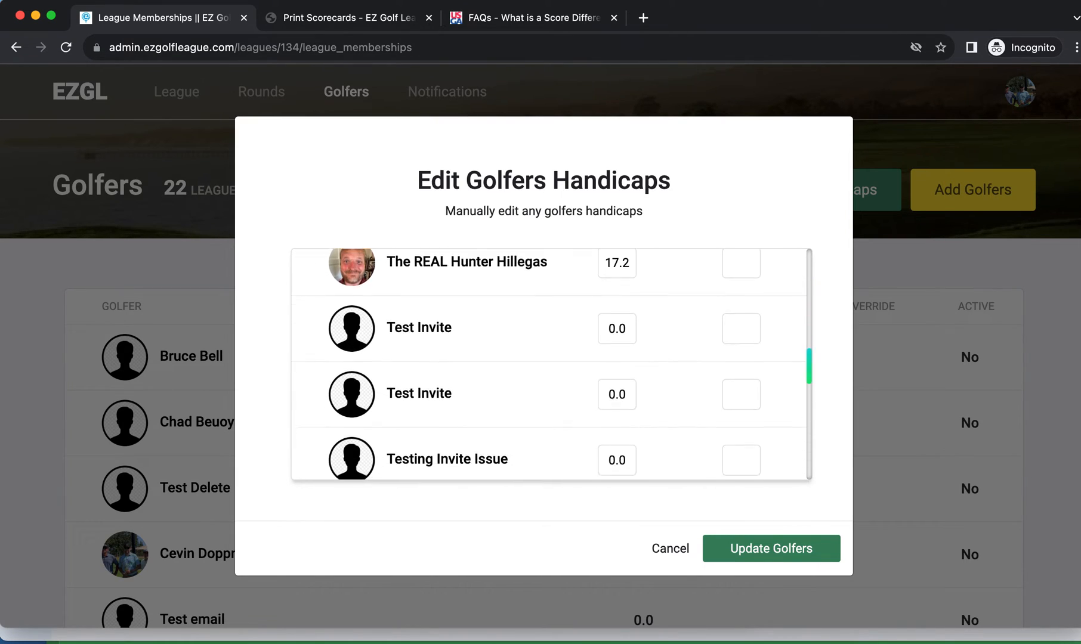
pyautogui.click(751, 555)
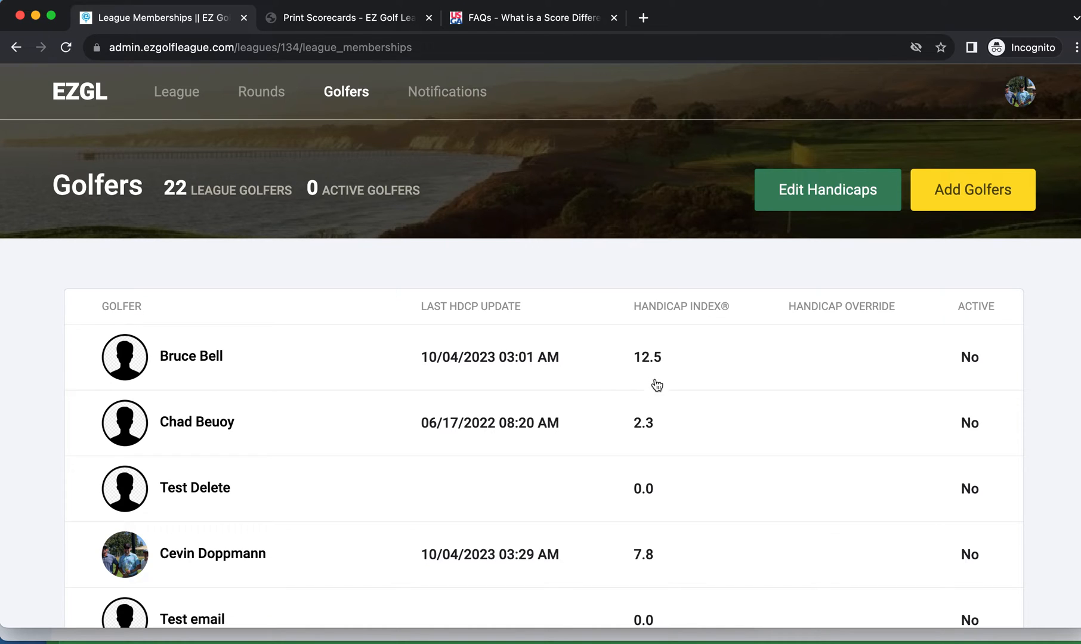
# - Examine the first listed golfer's past rounds in handicap management, comparing the gross and adjusted scores and the differentials
pyautogui.click(135, 361)
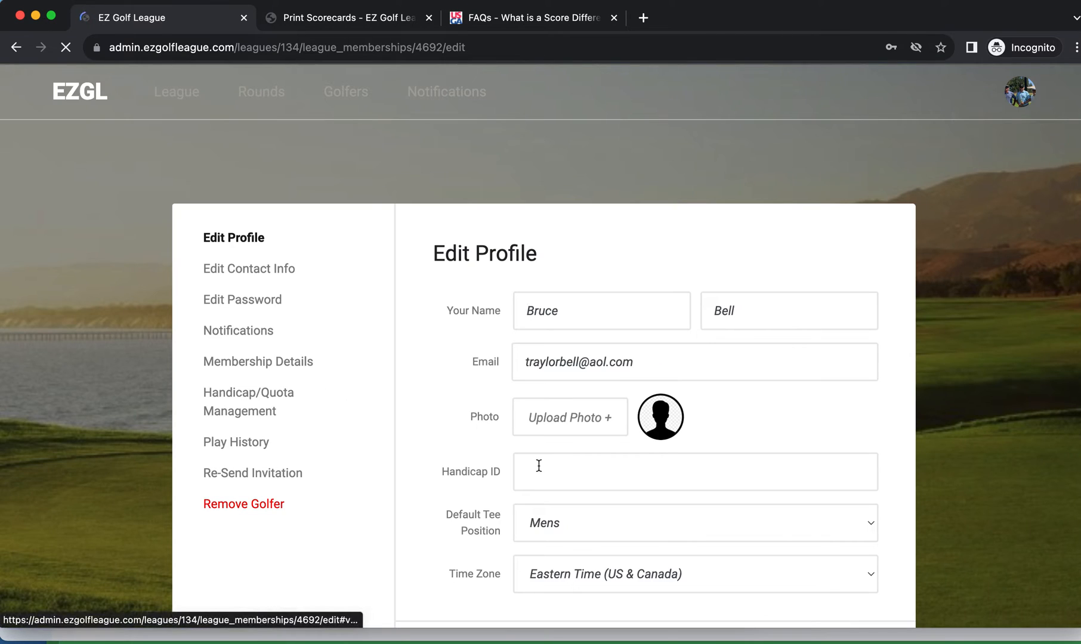
pyautogui.click(240, 411)
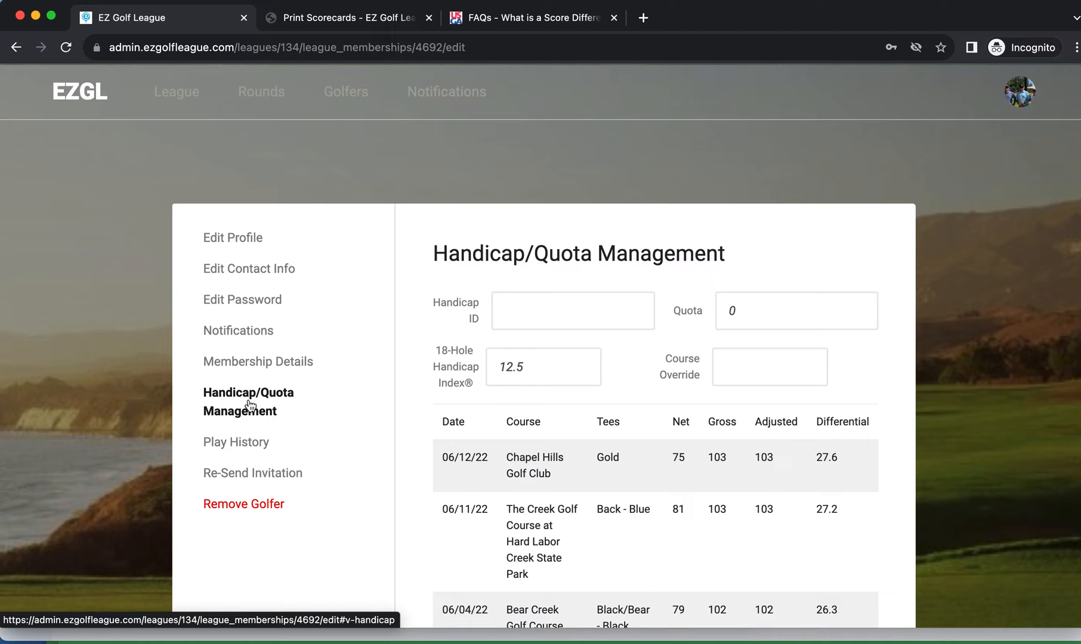
pyautogui.scroll(-3, 617, 443)
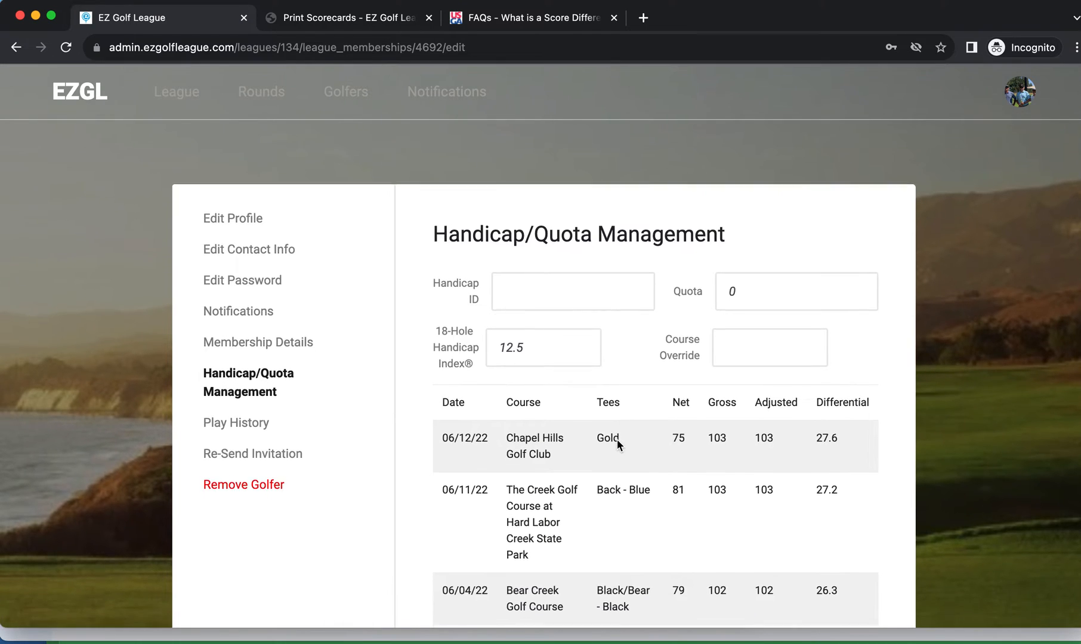
pyautogui.scroll(-5, 616, 439)
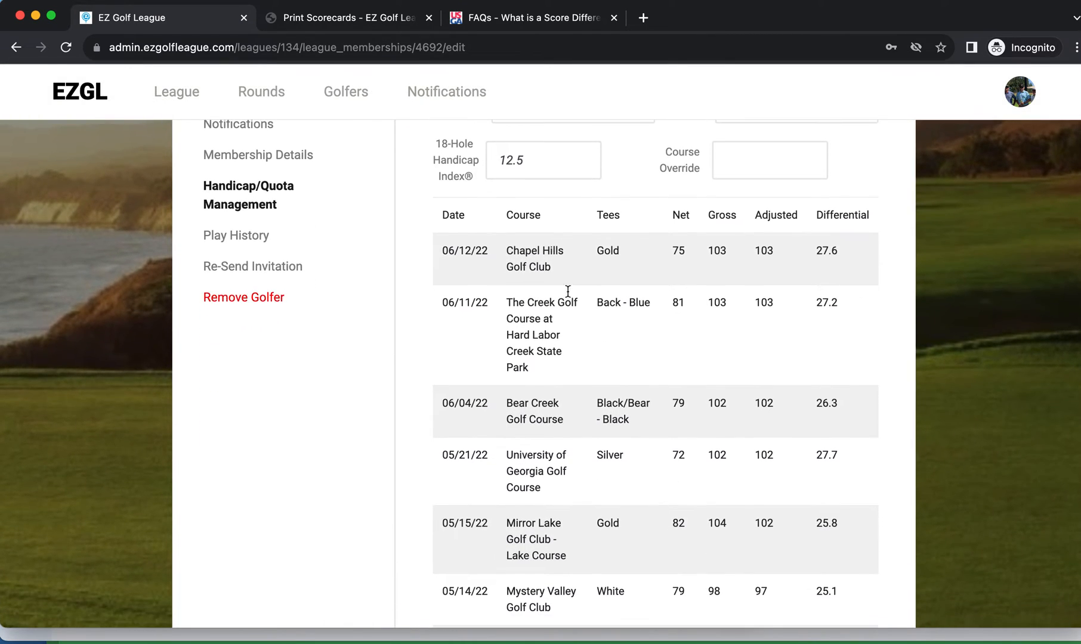
pyautogui.scroll(-3, 839, 307)
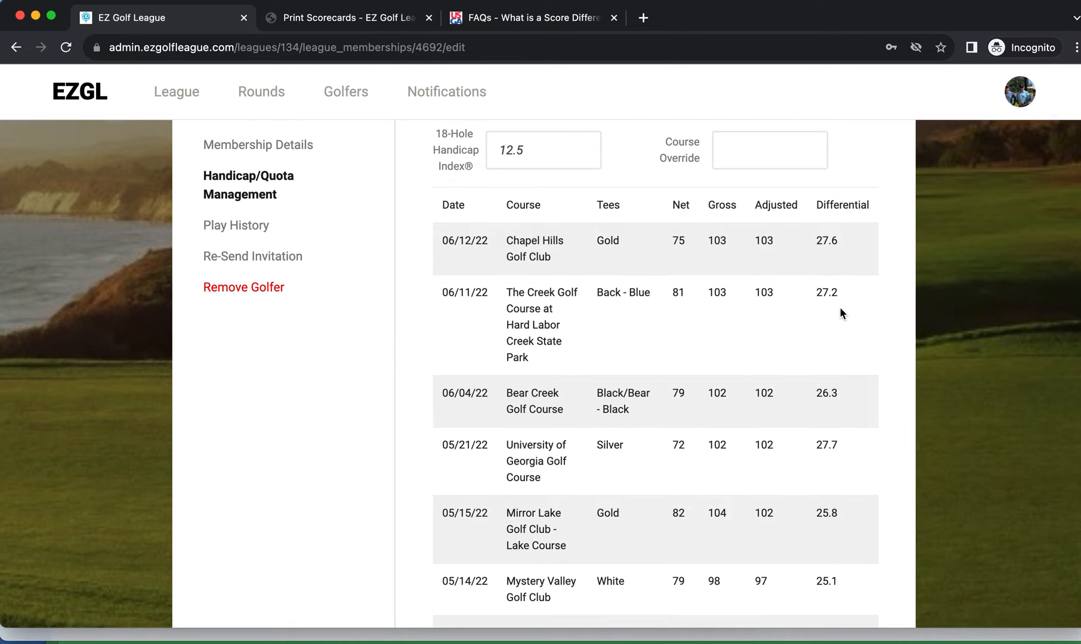
pyautogui.scroll(-3, 841, 309)
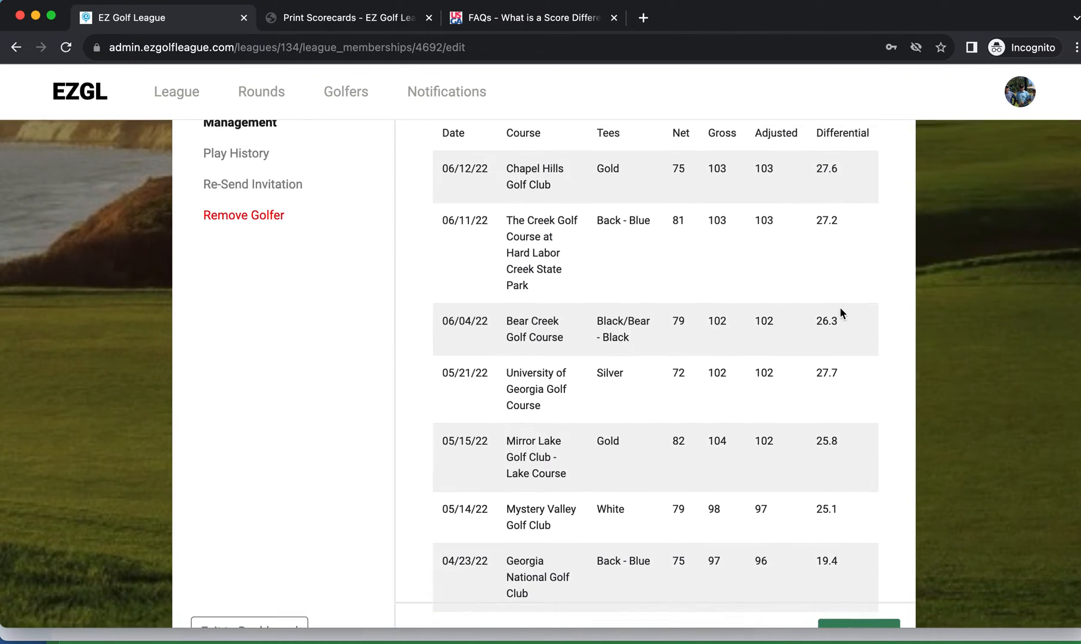
pyautogui.scroll(-2, 841, 314)
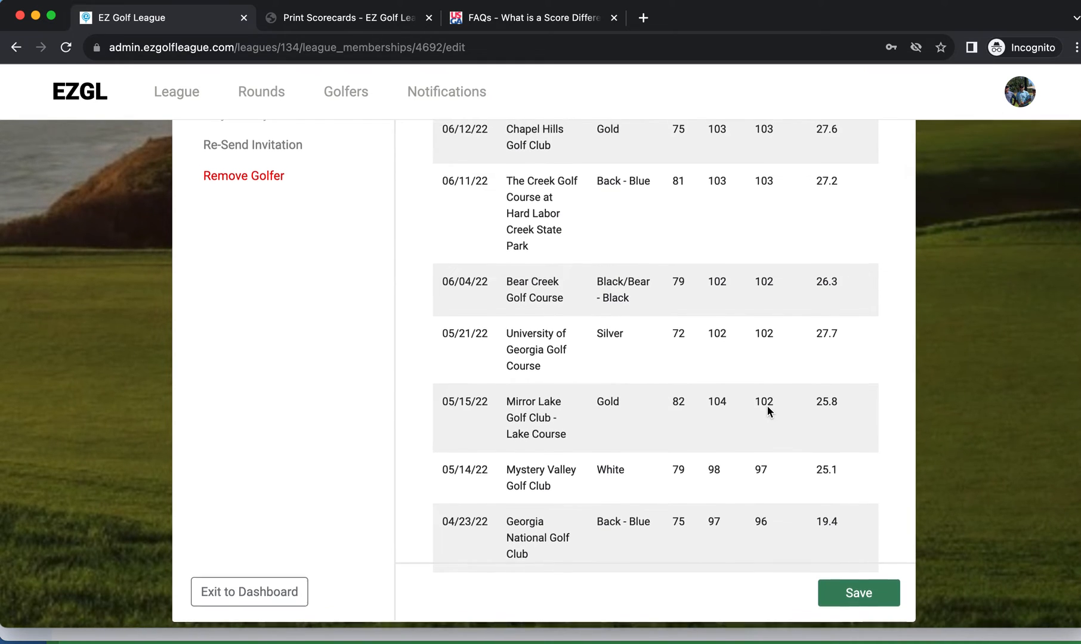
pyautogui.scroll(2, 768, 408)
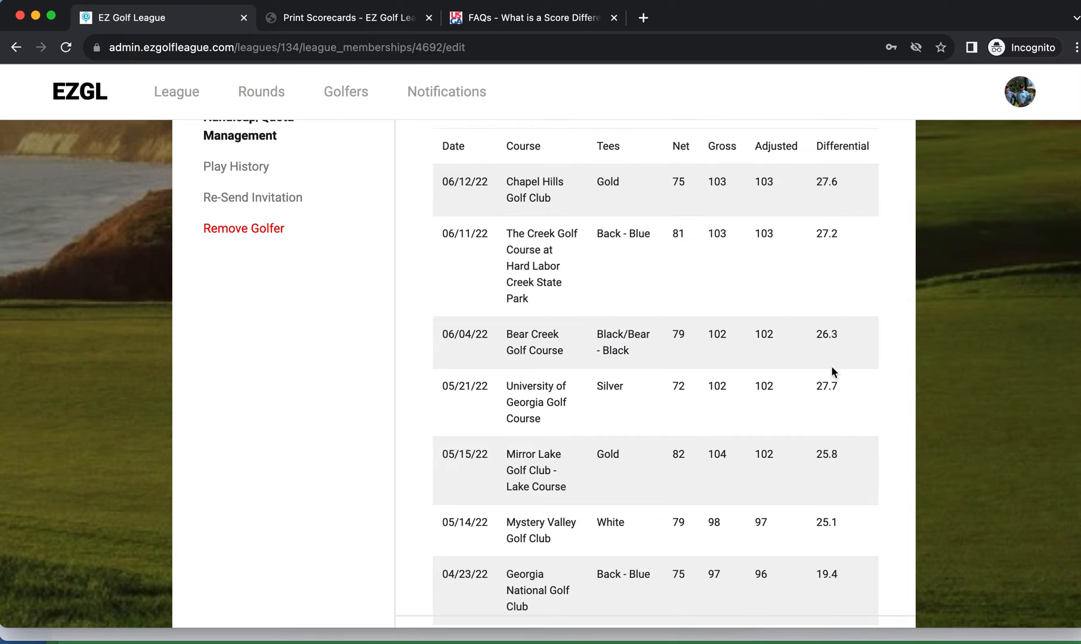
pyautogui.scroll(-1, 833, 430)
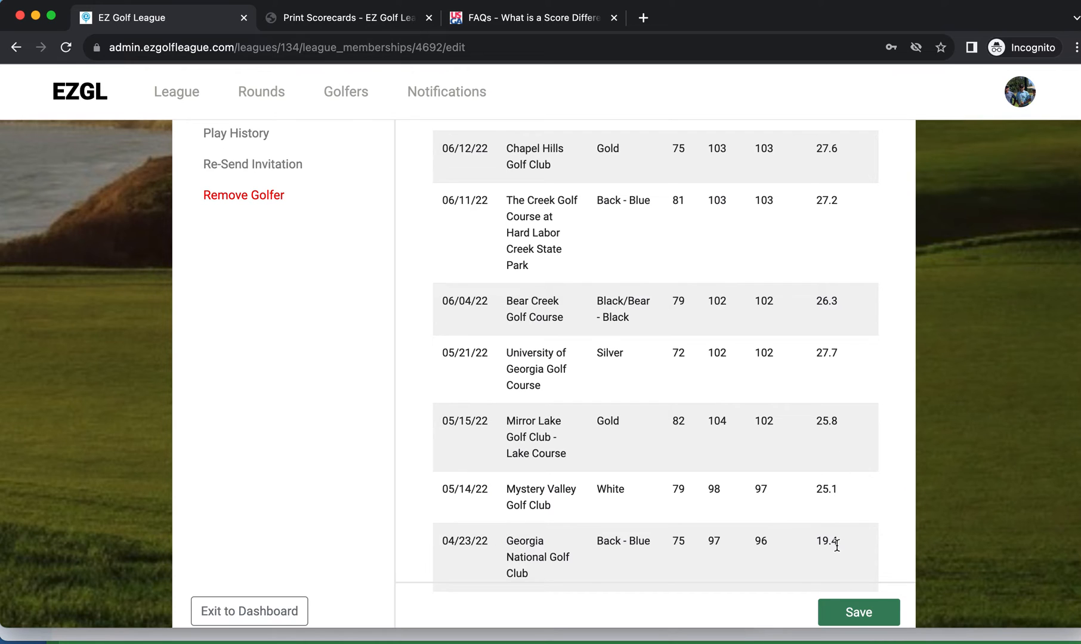
pyautogui.scroll(-1, 837, 546)
pyautogui.scroll(3, 837, 548)
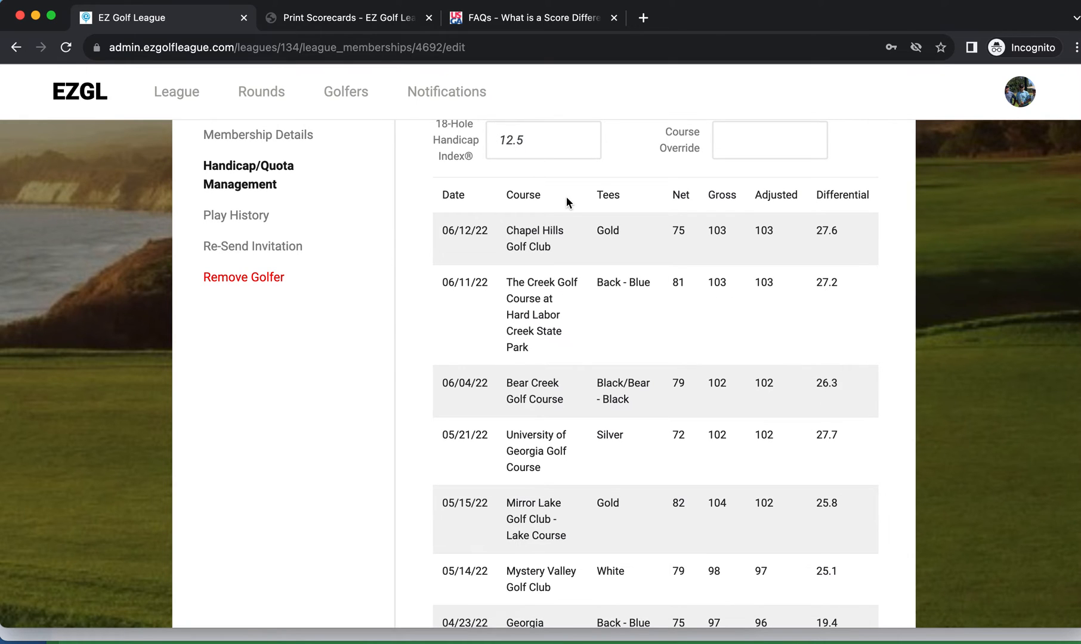
pyautogui.scroll(-9, 683, 373)
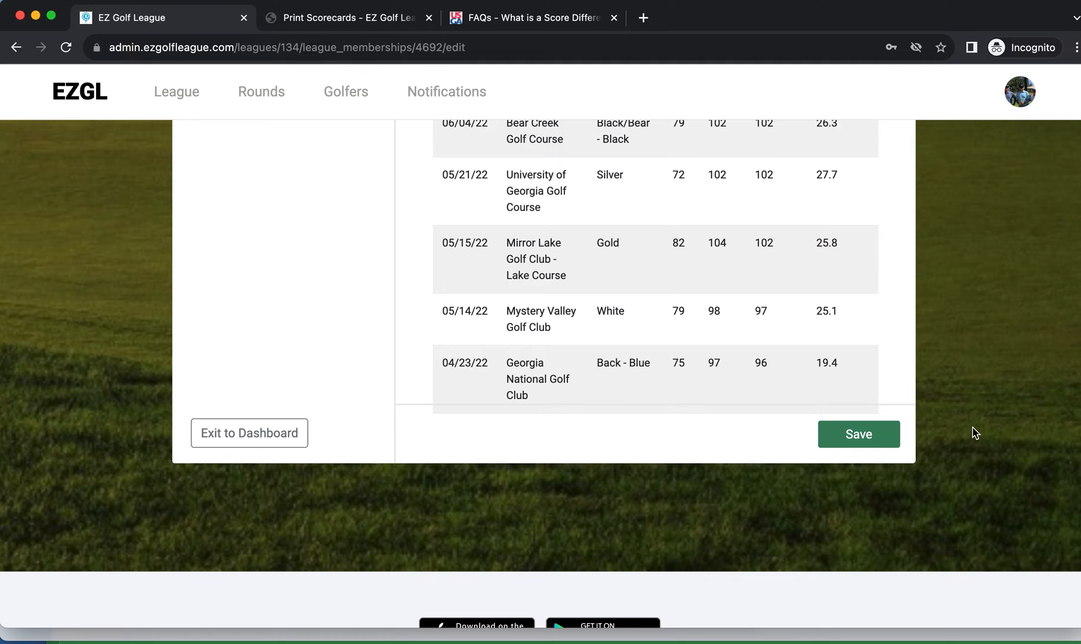
# - Save the golfer's handicap management page and check the handicap indexes in the league's golfers list
pyautogui.click(880, 443)
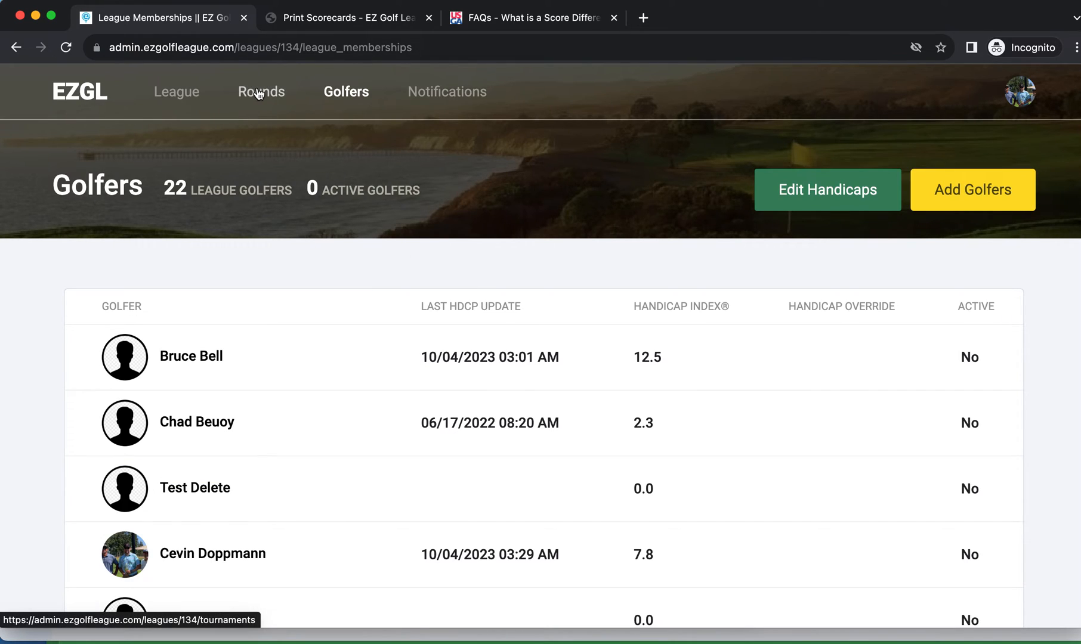
pyautogui.click(258, 94)
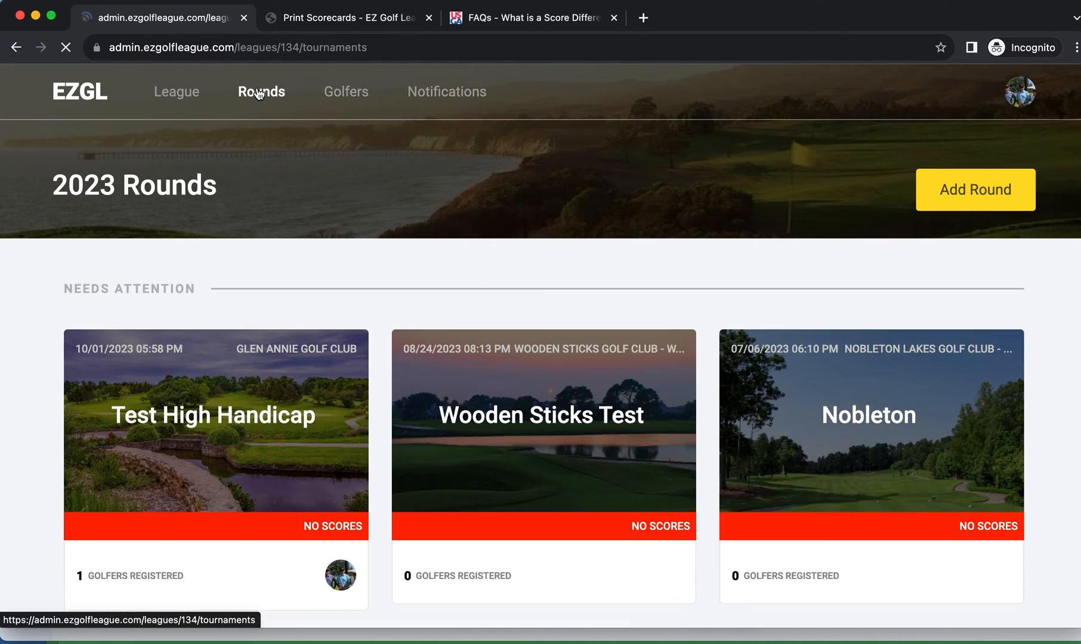
pyautogui.click(344, 99)
pyautogui.scroll(-3, 337, 364)
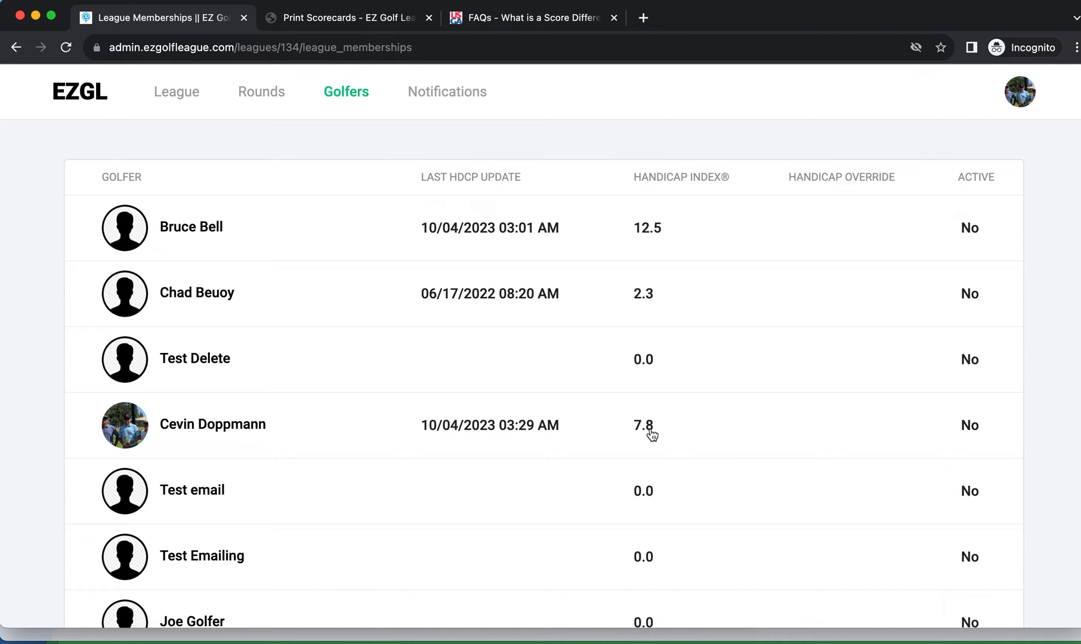
pyautogui.scroll(3, 427, 374)
# - Open the Test High Handicap round and check the registered player's course handicap in its scorecards
pyautogui.click(264, 93)
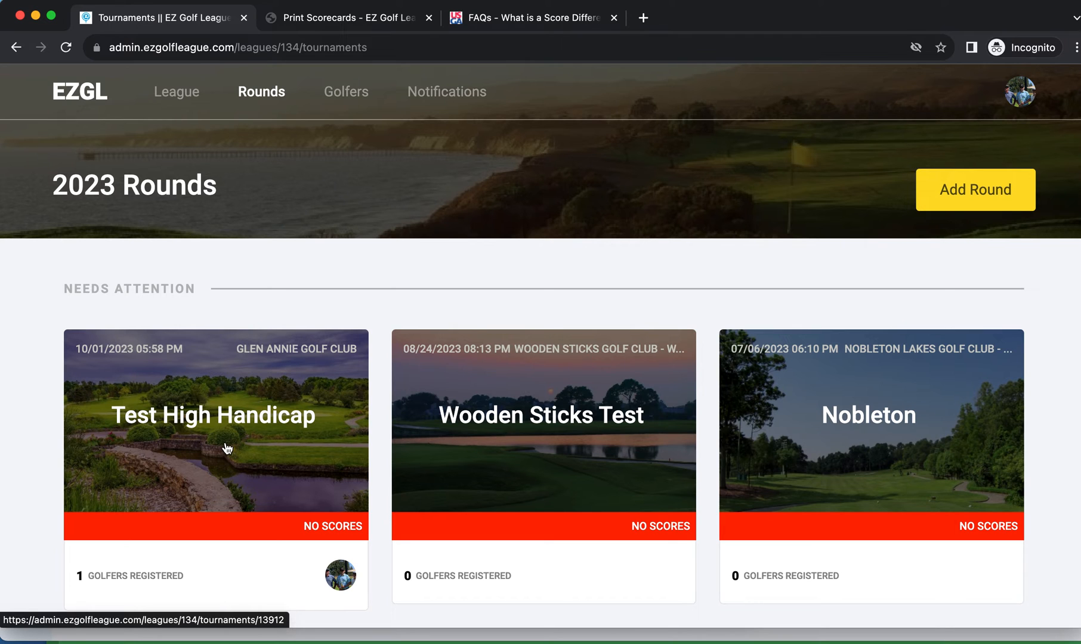
pyautogui.click(227, 449)
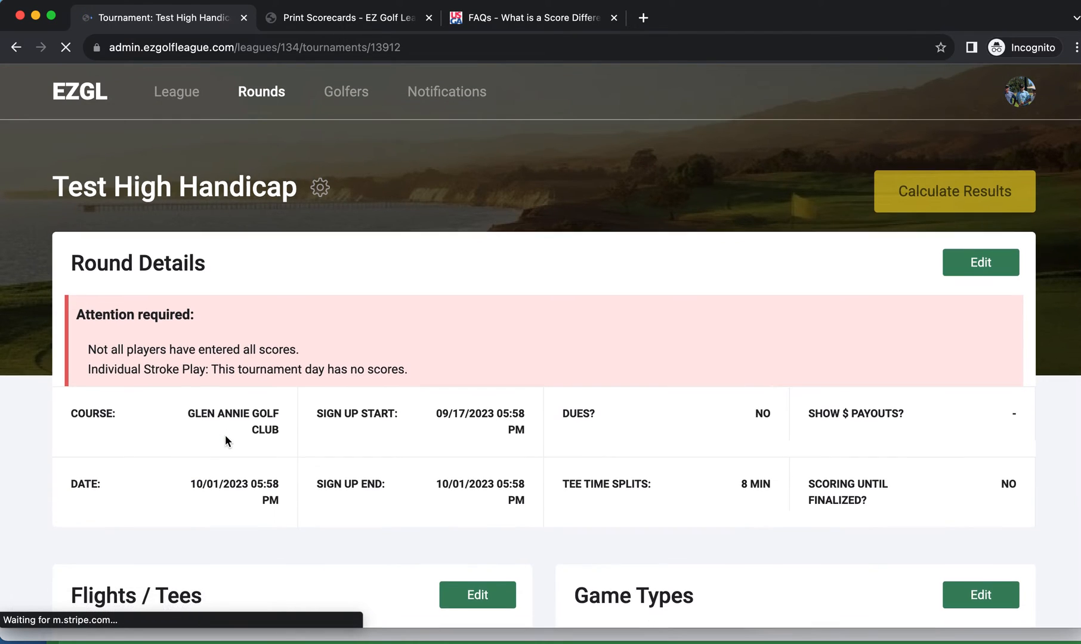
pyautogui.scroll(-3, 225, 435)
pyautogui.scroll(-6, 225, 442)
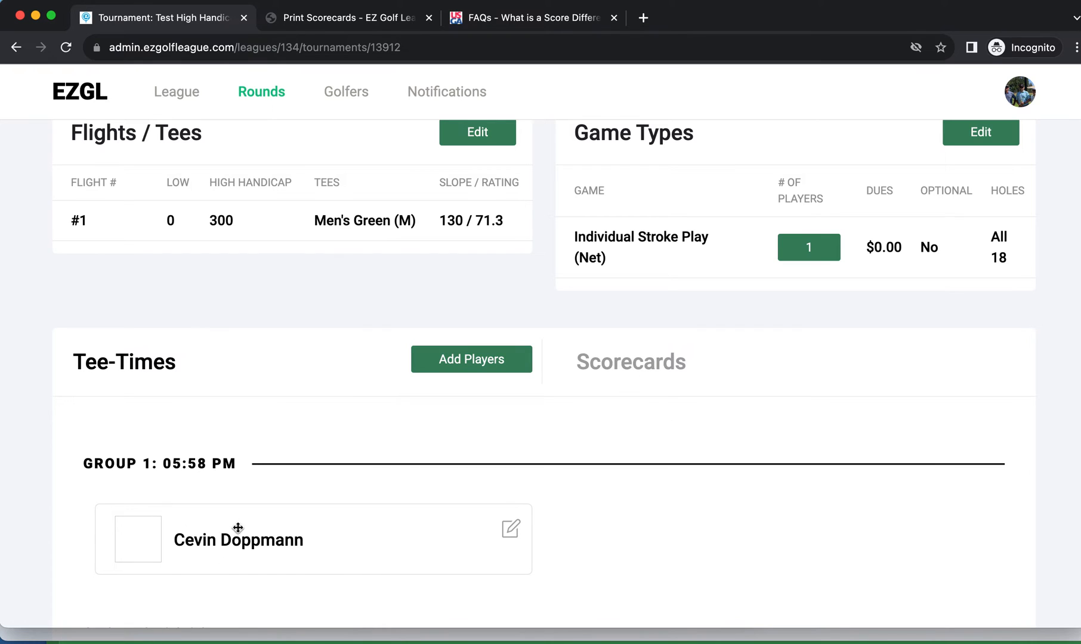
pyautogui.click(633, 367)
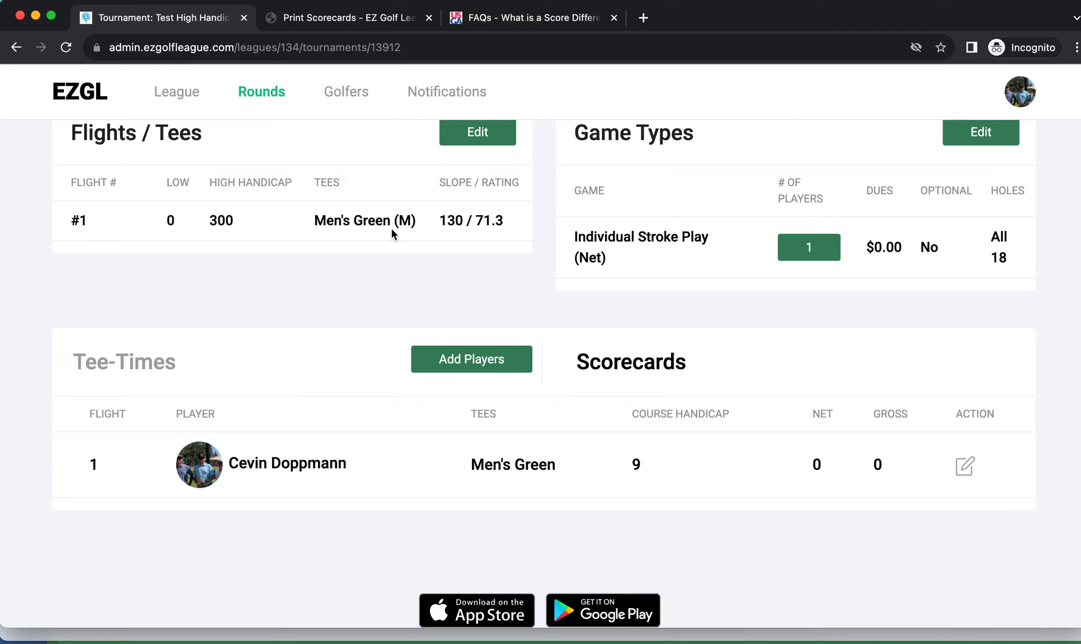
# - Change flight 1's tee box to Burgundy (M) in the Test High Handicap round and save the flights
pyautogui.scroll(1, 393, 234)
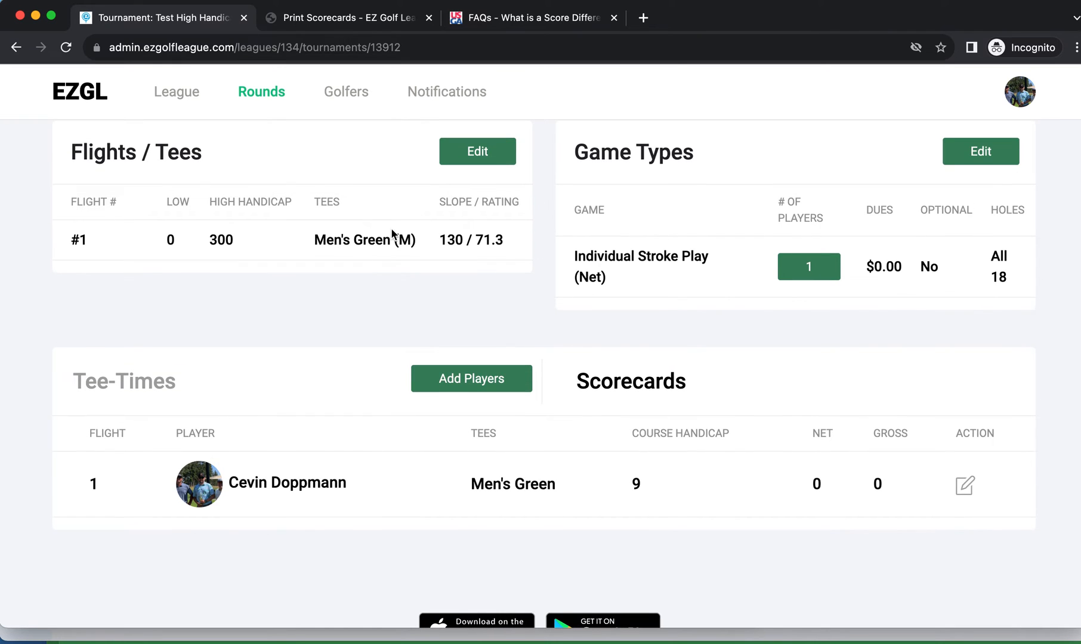
pyautogui.click(463, 156)
pyautogui.click(757, 337)
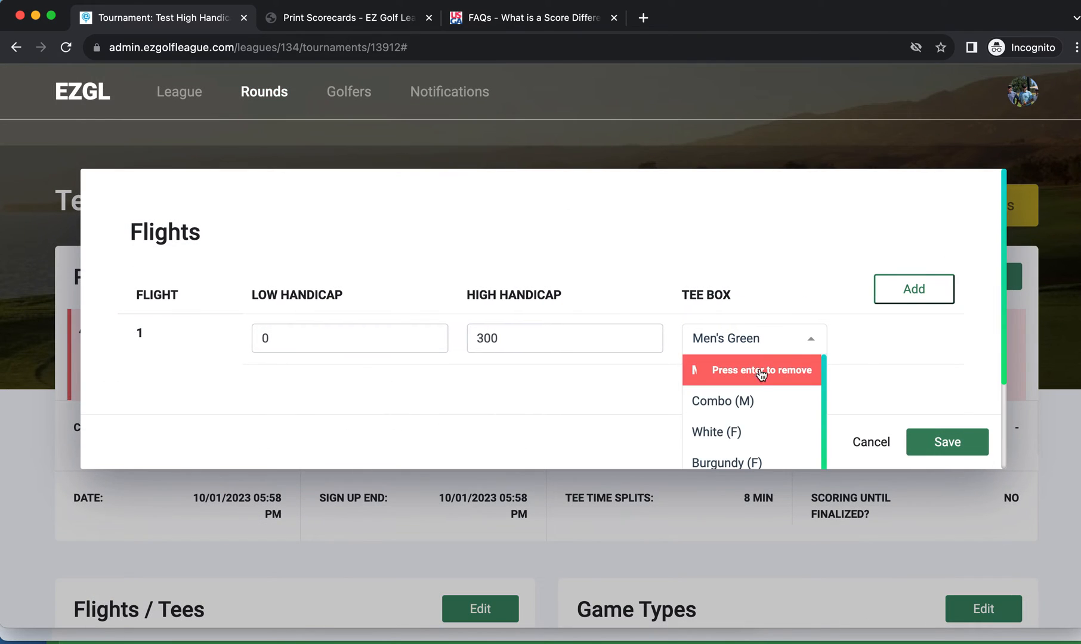
pyautogui.scroll(-5, 766, 431)
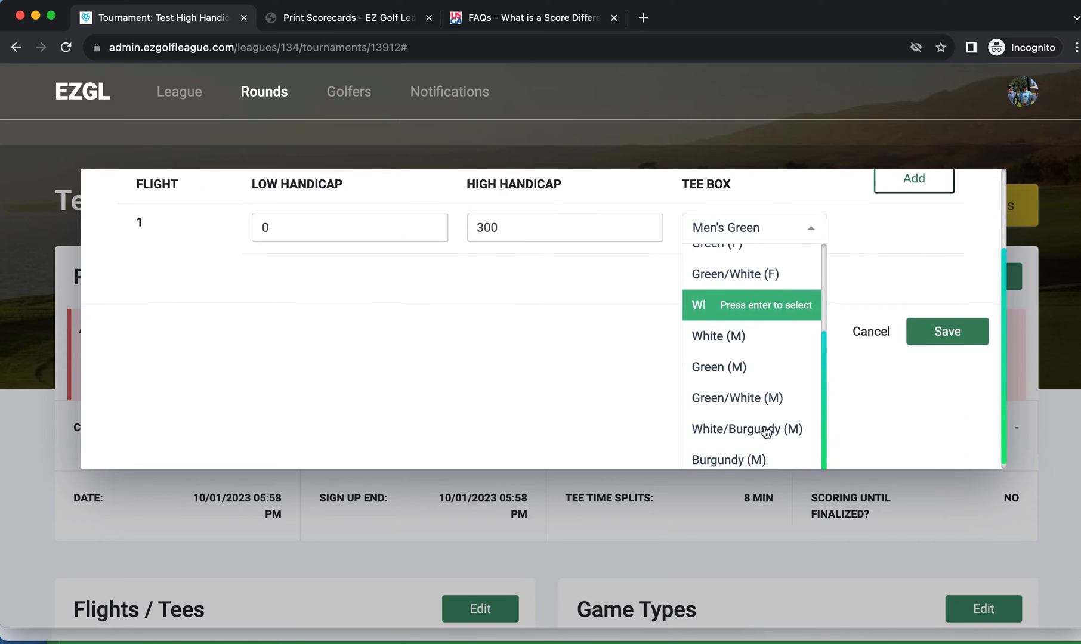
pyautogui.click(755, 449)
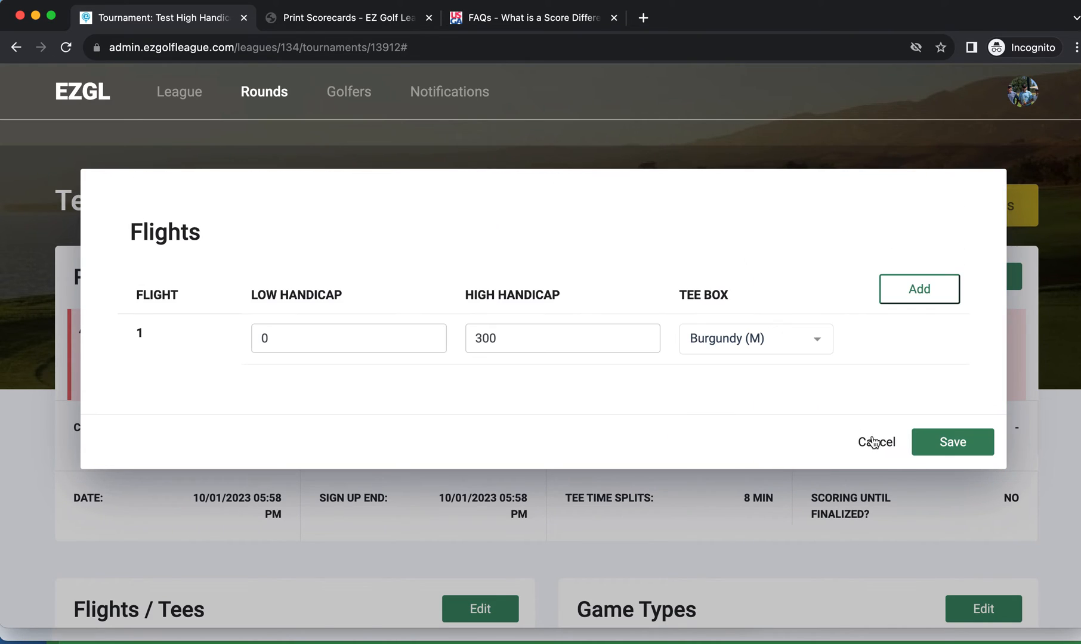
pyautogui.click(941, 448)
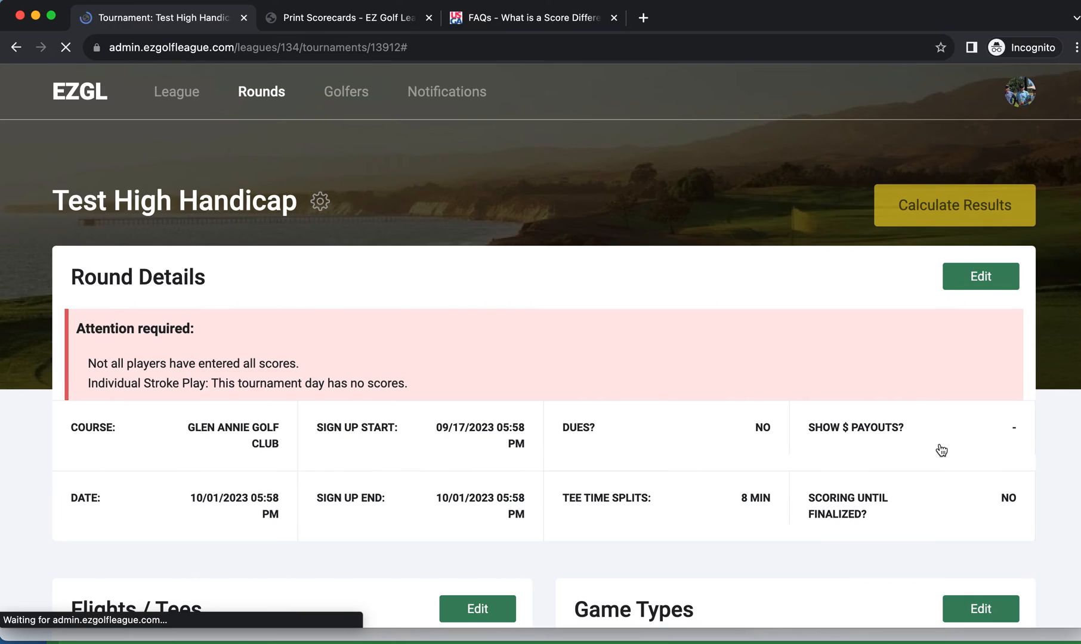
# - Check flight 1's slope and rating and the player's course handicap in the round's scorecards
pyautogui.scroll(-5, 687, 457)
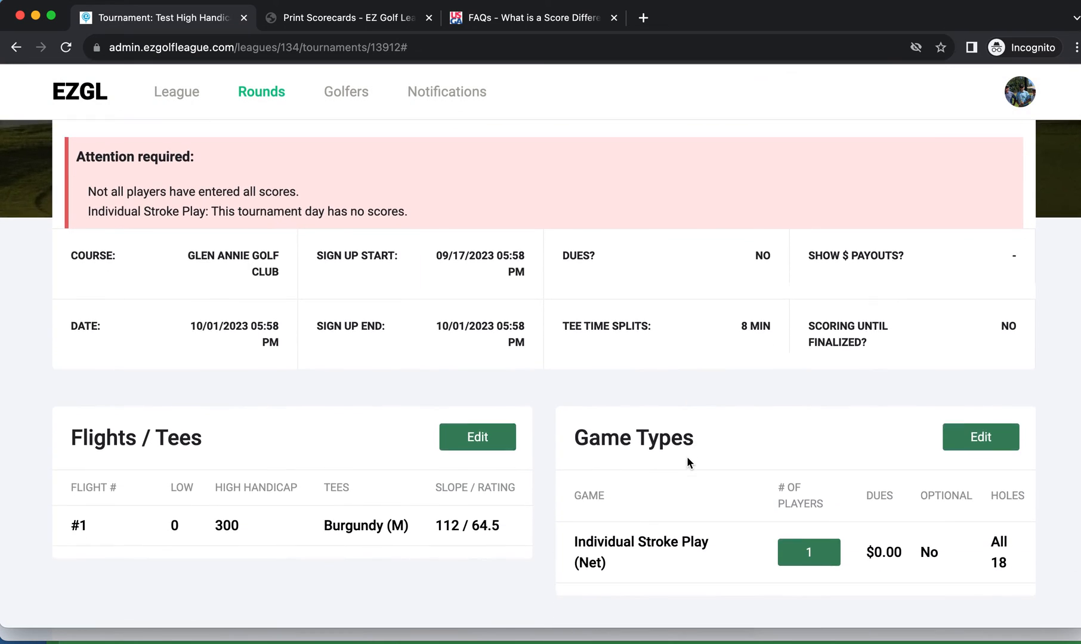
pyautogui.scroll(-1, 687, 456)
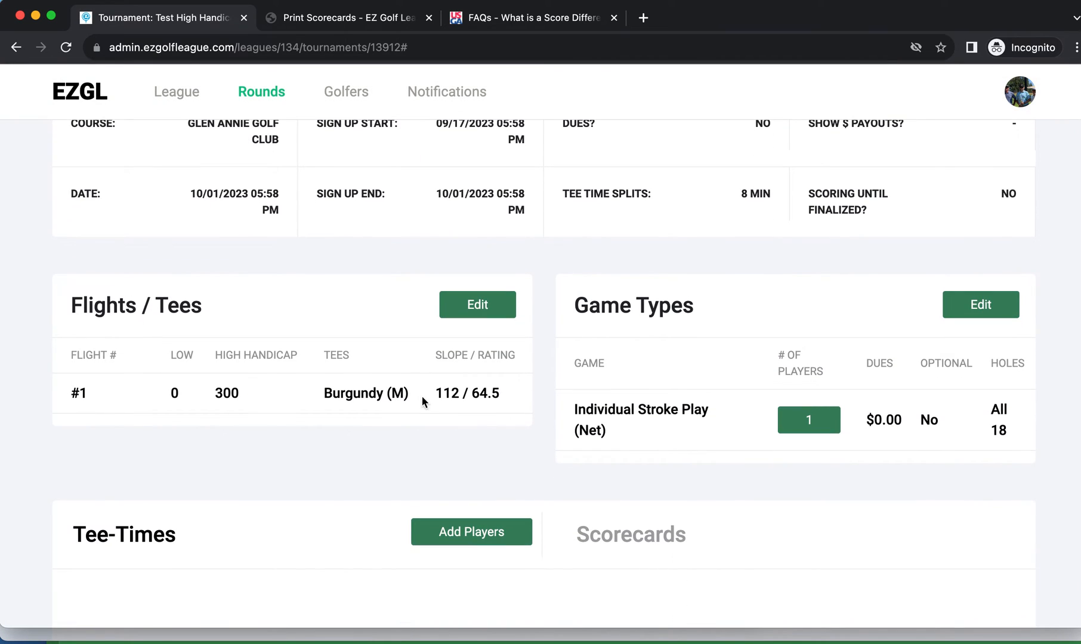
pyautogui.scroll(-3, 531, 468)
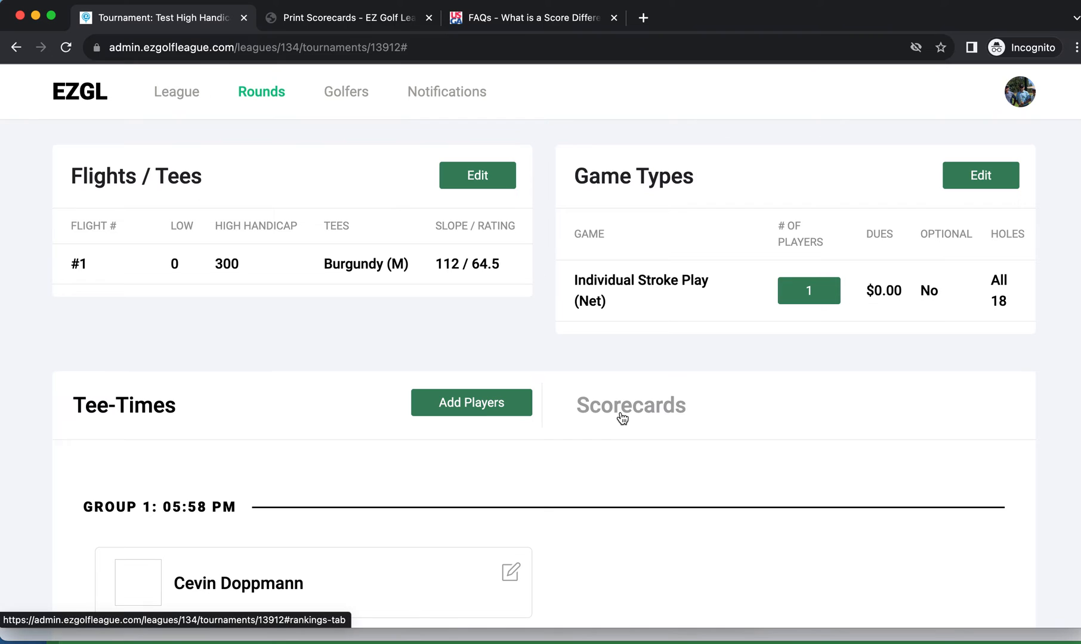
pyautogui.click(621, 420)
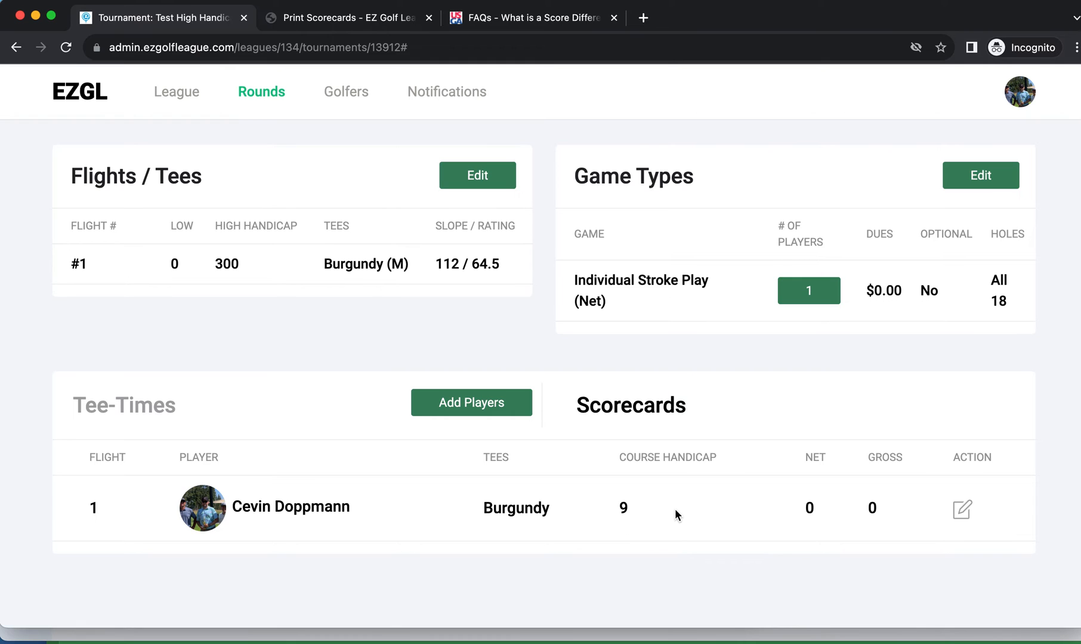
# - Save the round's flights again without editing them and recheck the player's course handicap in the scorecards
pyautogui.click(478, 177)
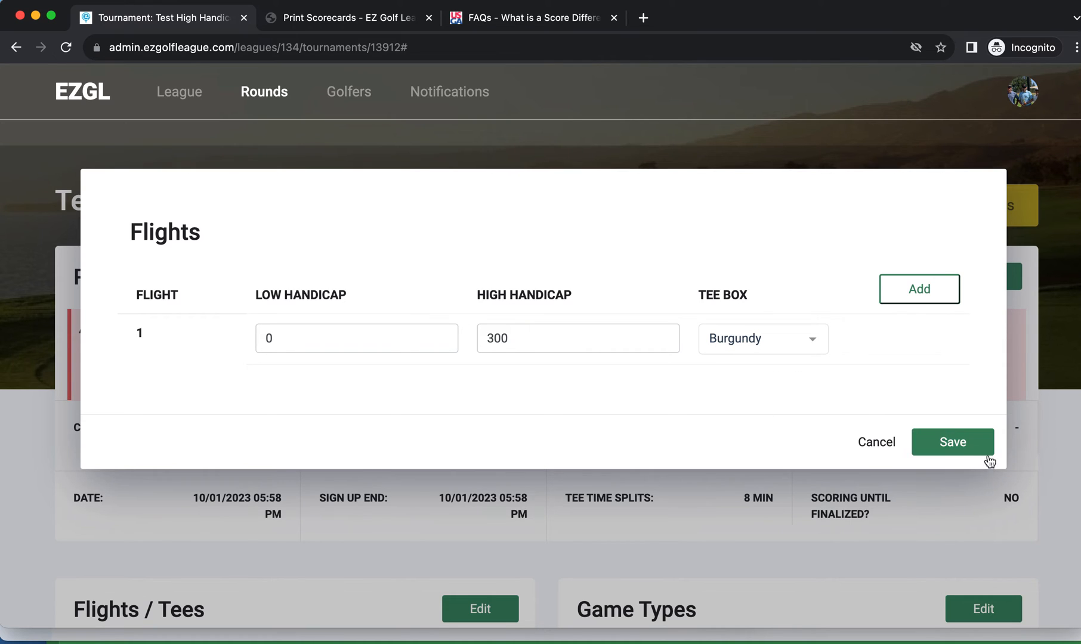
pyautogui.click(953, 447)
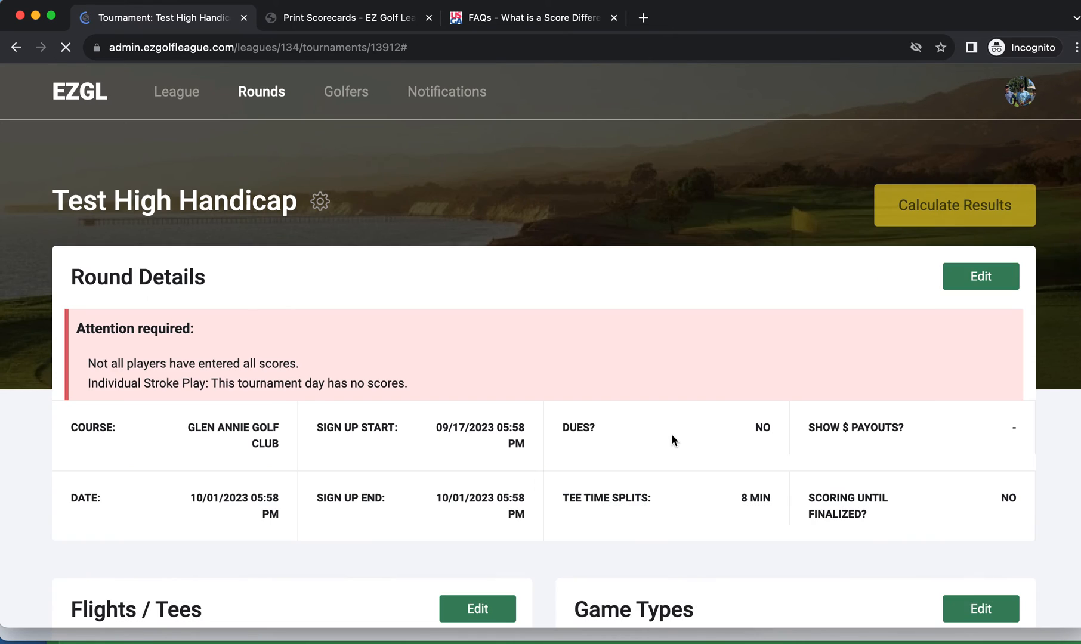
pyautogui.scroll(-10, 671, 441)
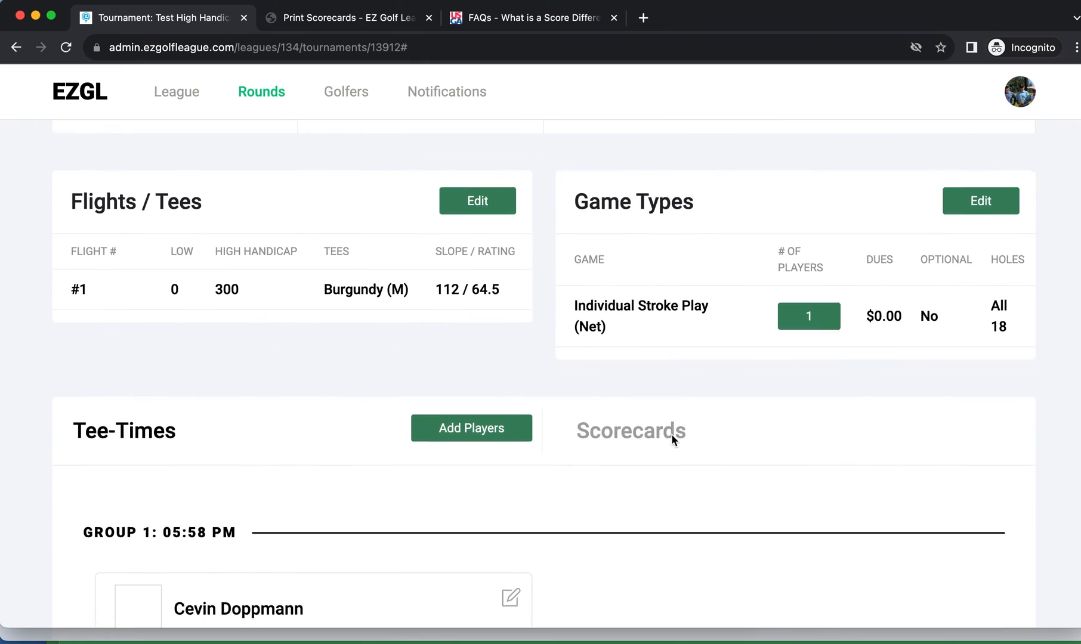
pyautogui.click(624, 331)
pyautogui.scroll(-1, 677, 470)
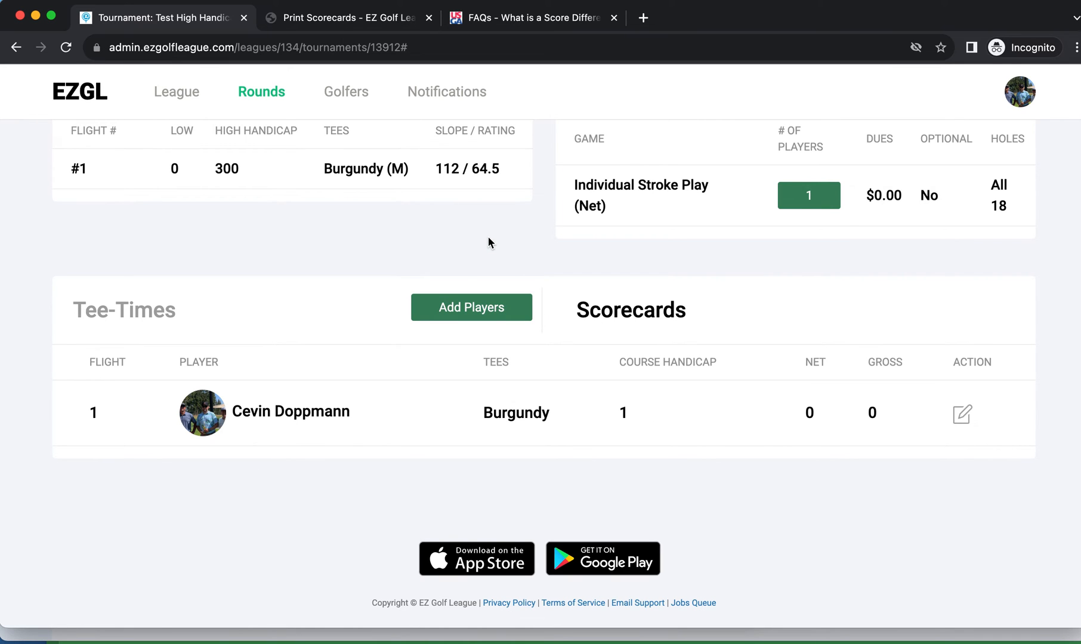
pyautogui.scroll(2, 488, 242)
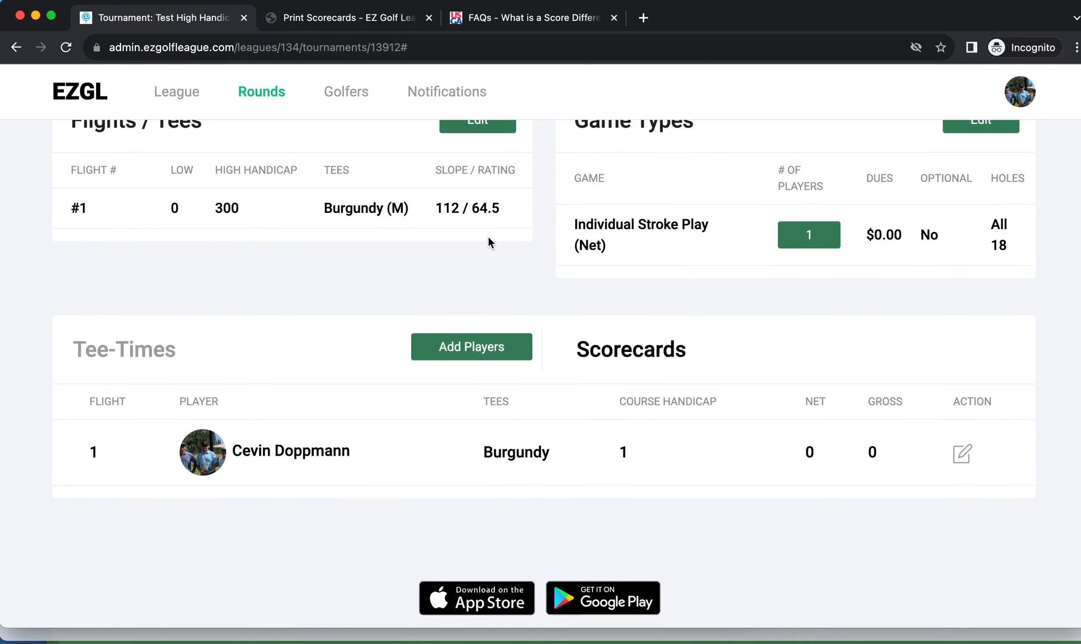
# - Look through the extra actions available for the Test High Handicap round, including Recalculate Round Scores, and dismiss them
pyautogui.scroll(10, 488, 242)
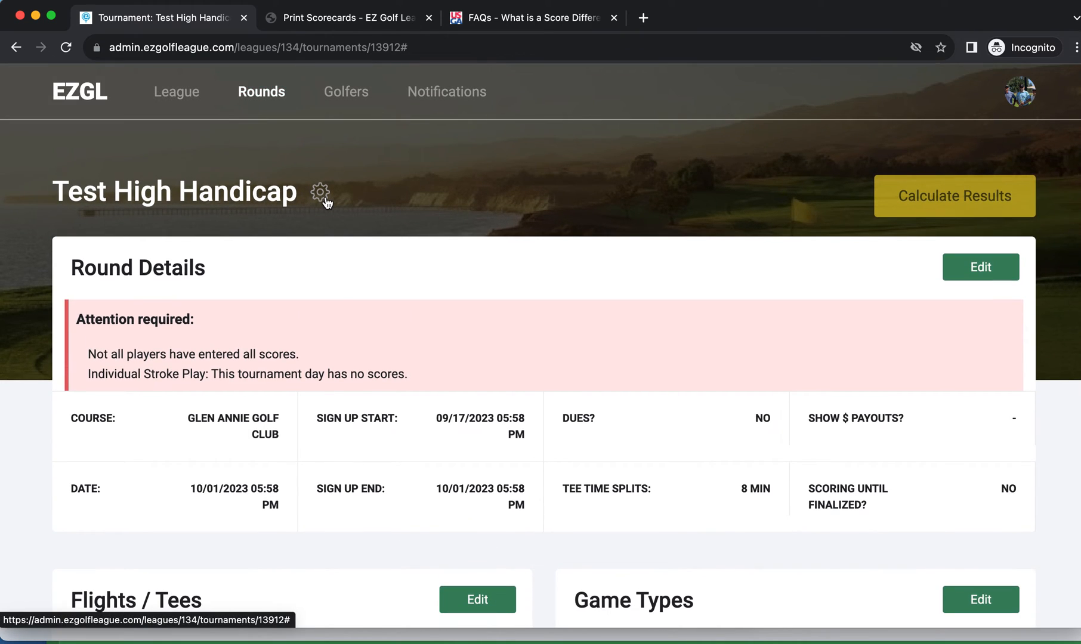
pyautogui.click(322, 195)
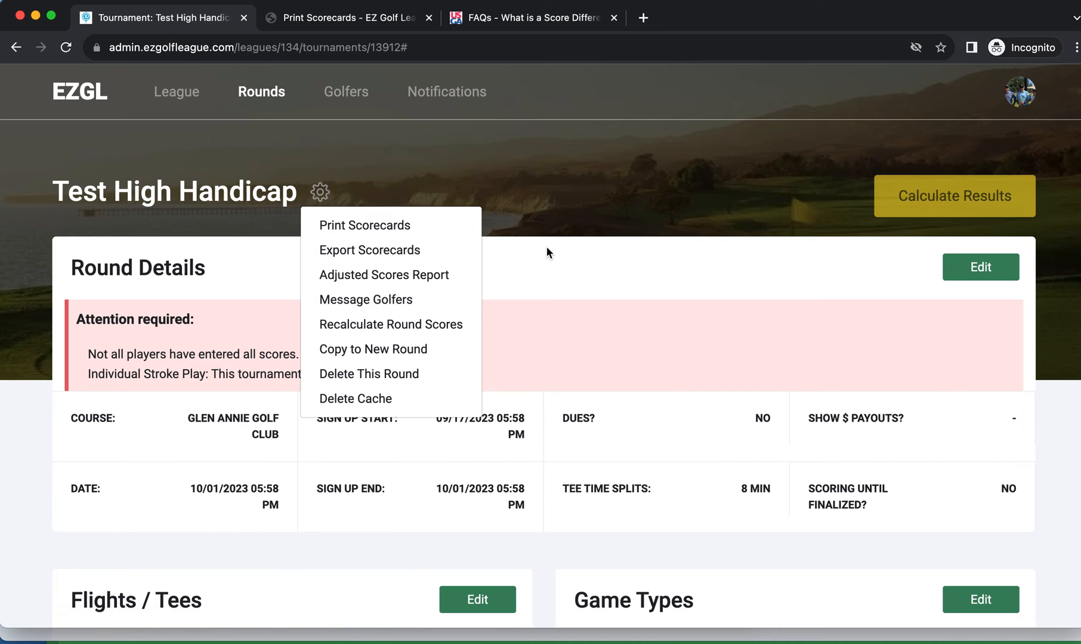
pyautogui.click(599, 257)
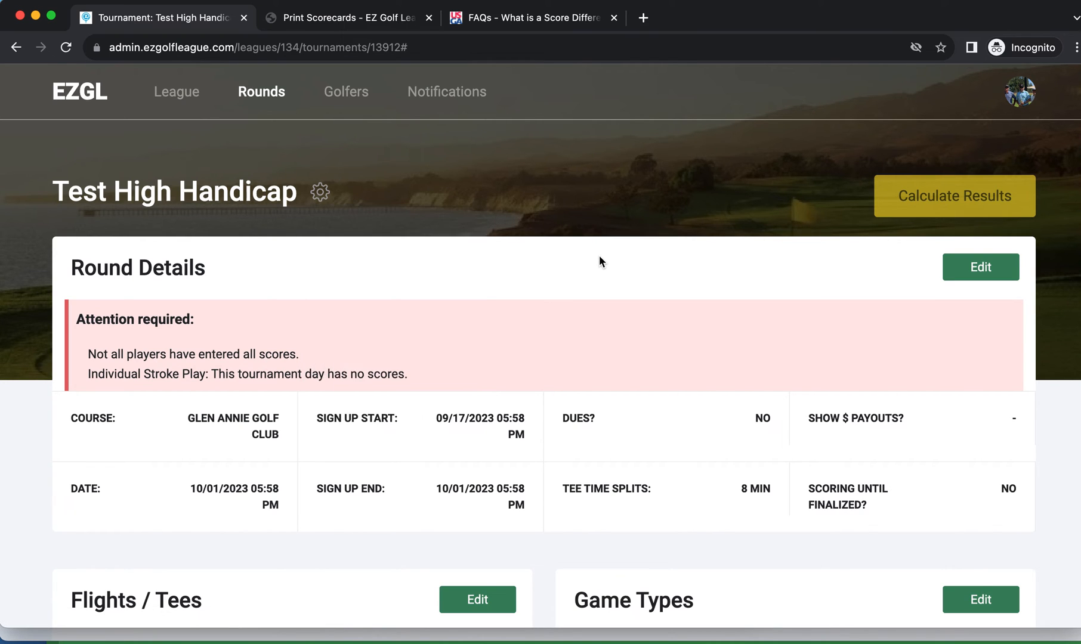
# - Edit the player's scorecard in the round to set the handicap to 3, lock it against automatic updates, and save
pyautogui.scroll(-9, 598, 254)
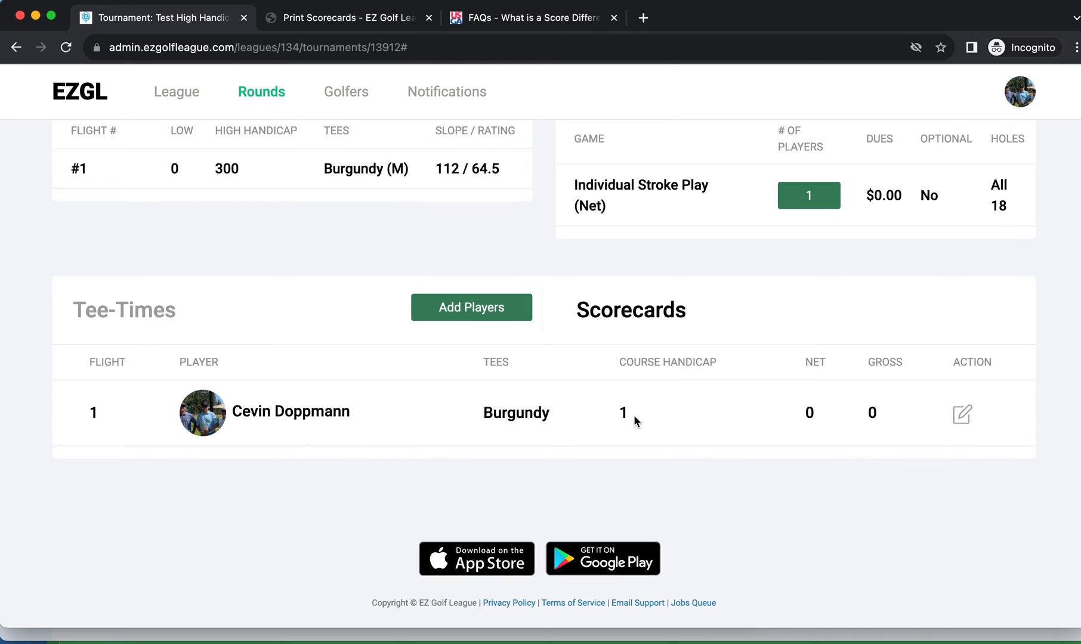
pyautogui.click(962, 416)
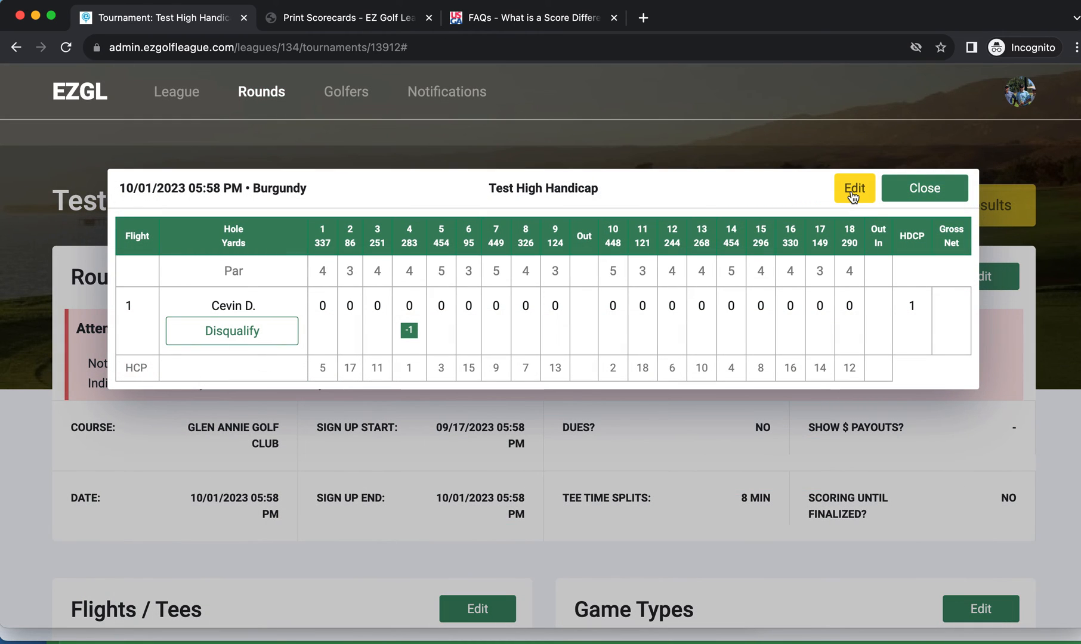
pyautogui.click(853, 195)
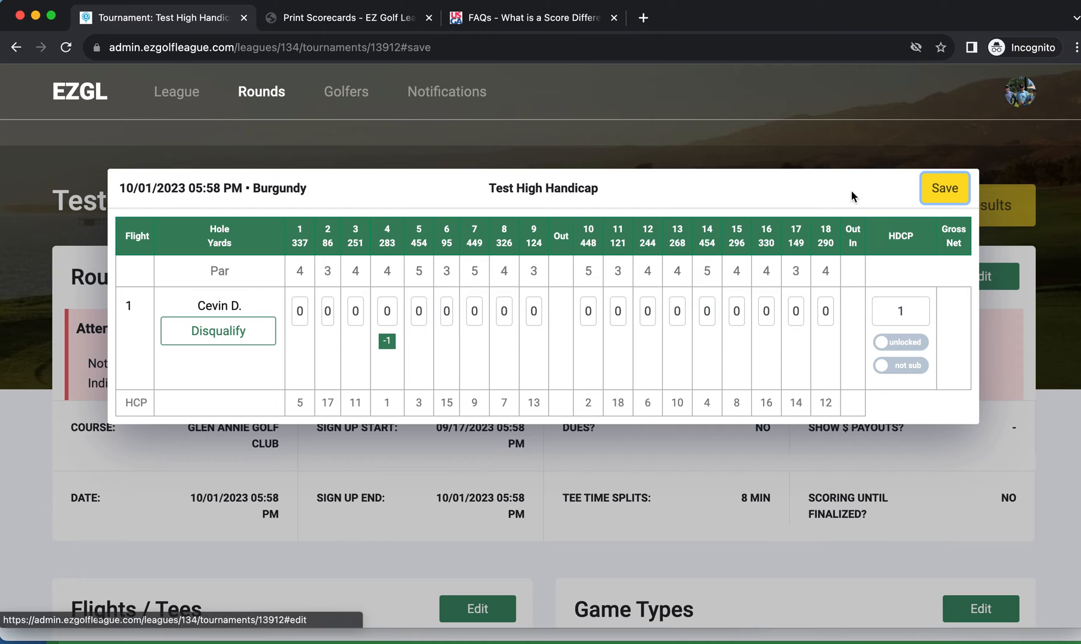
pyautogui.click(905, 311)
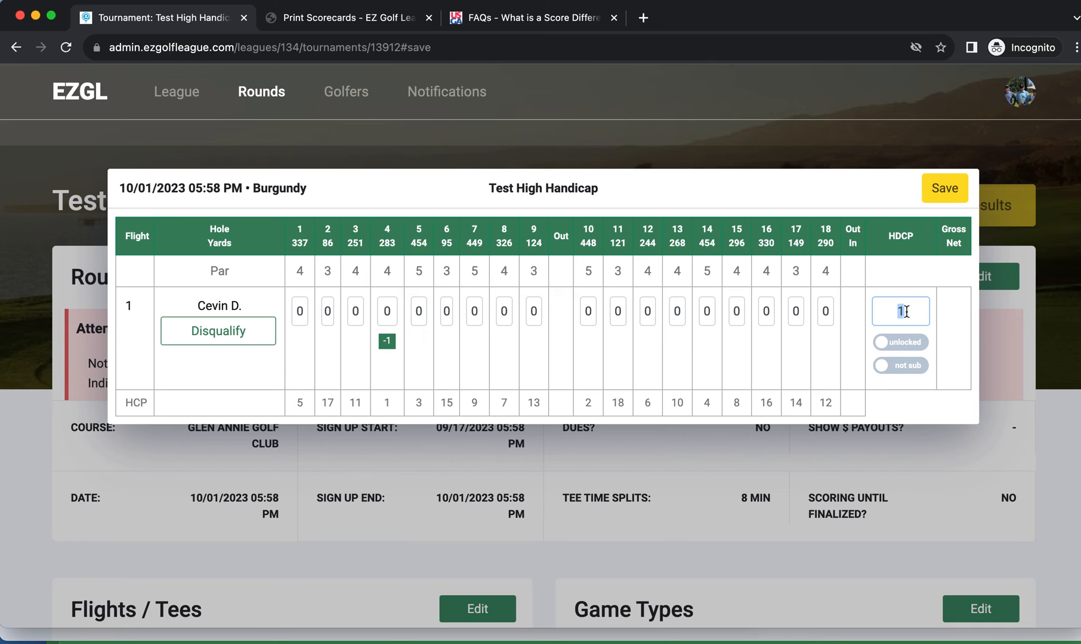
pyautogui.write('3')
pyautogui.click(906, 347)
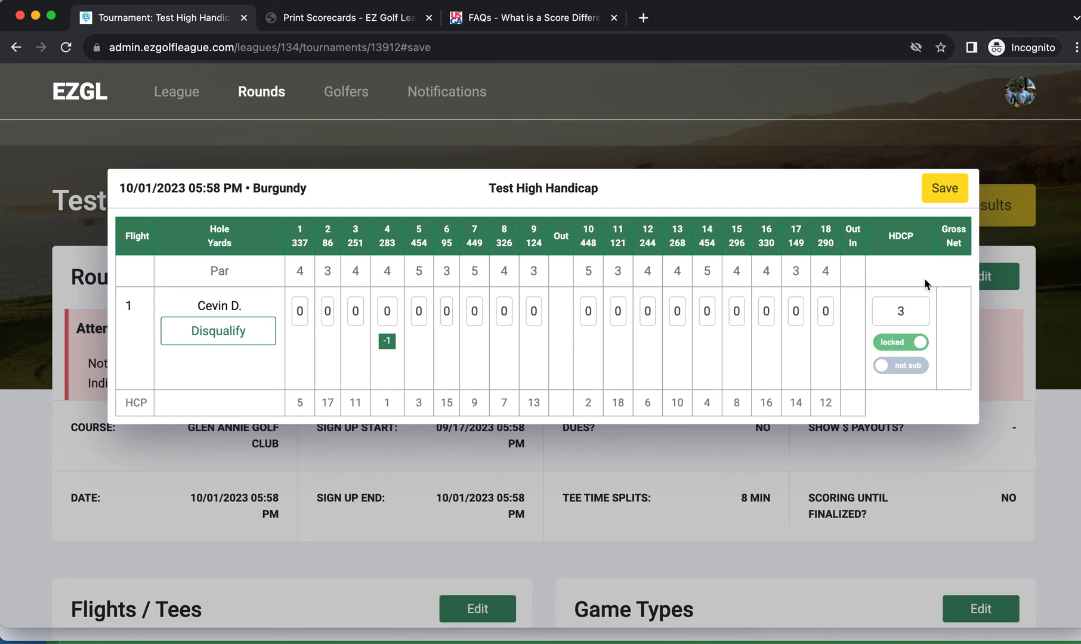
pyautogui.click(944, 190)
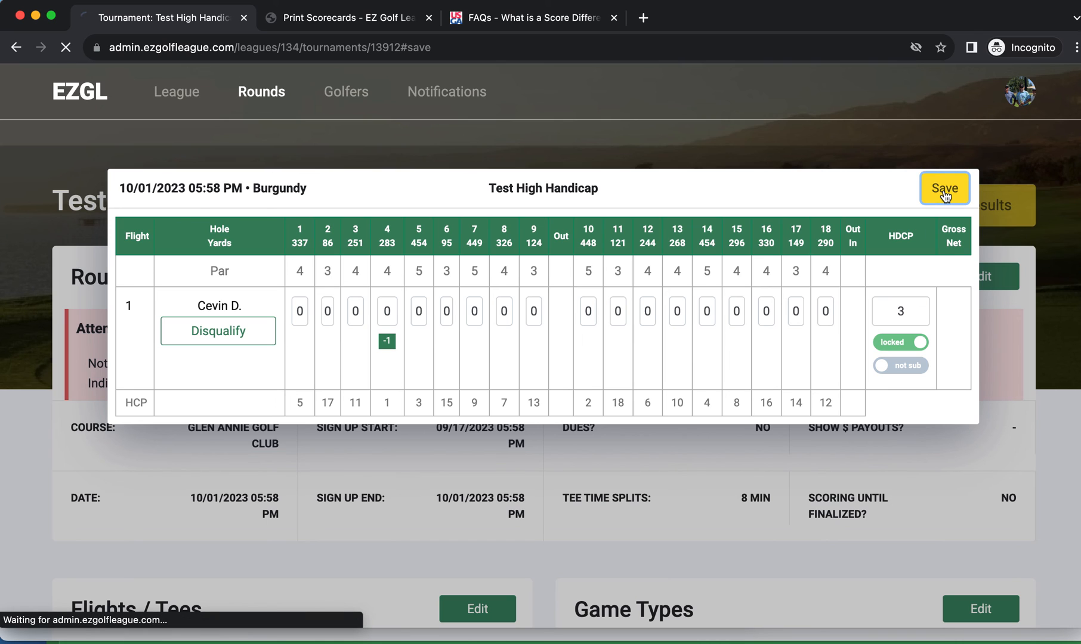
# - Set the player's locked handicap to 2 on the round's scorecard and save it
pyautogui.scroll(-8, 807, 413)
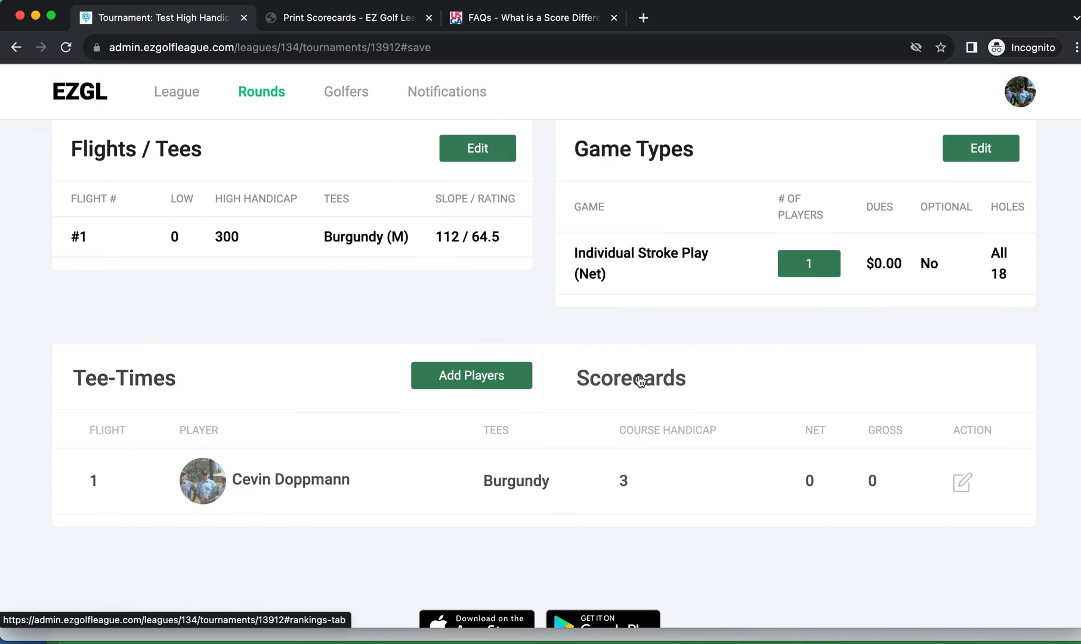
pyautogui.click(639, 381)
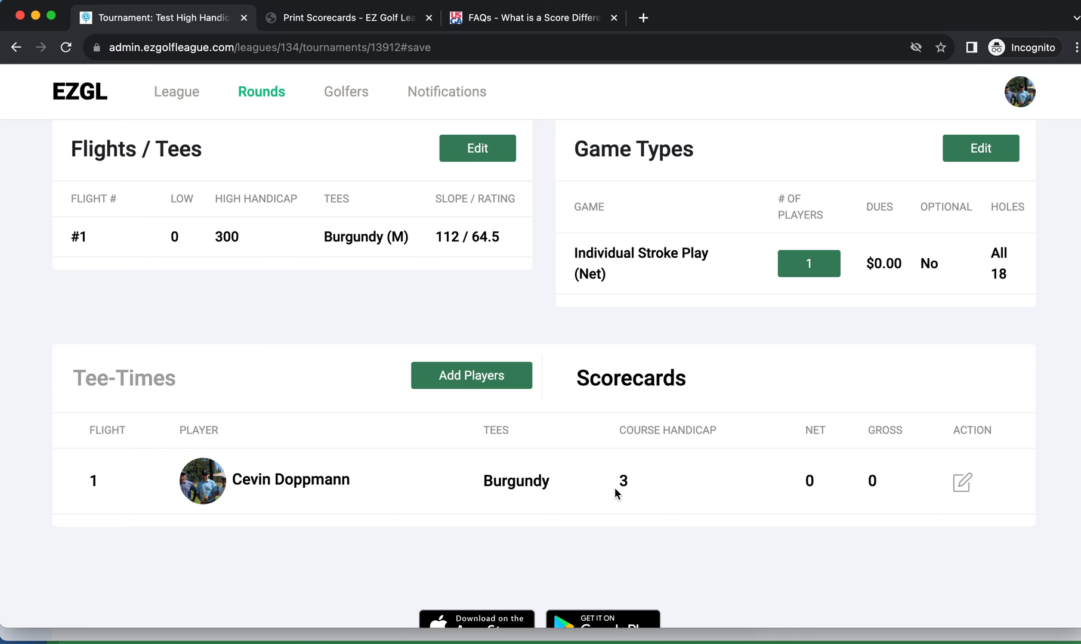
pyautogui.click(963, 482)
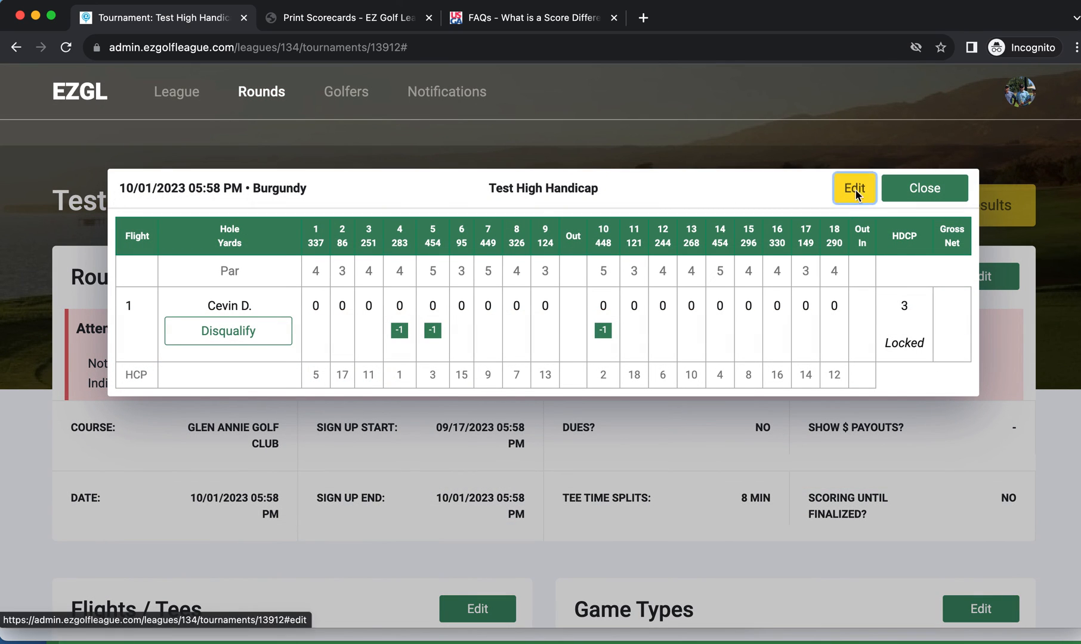
pyautogui.click(855, 189)
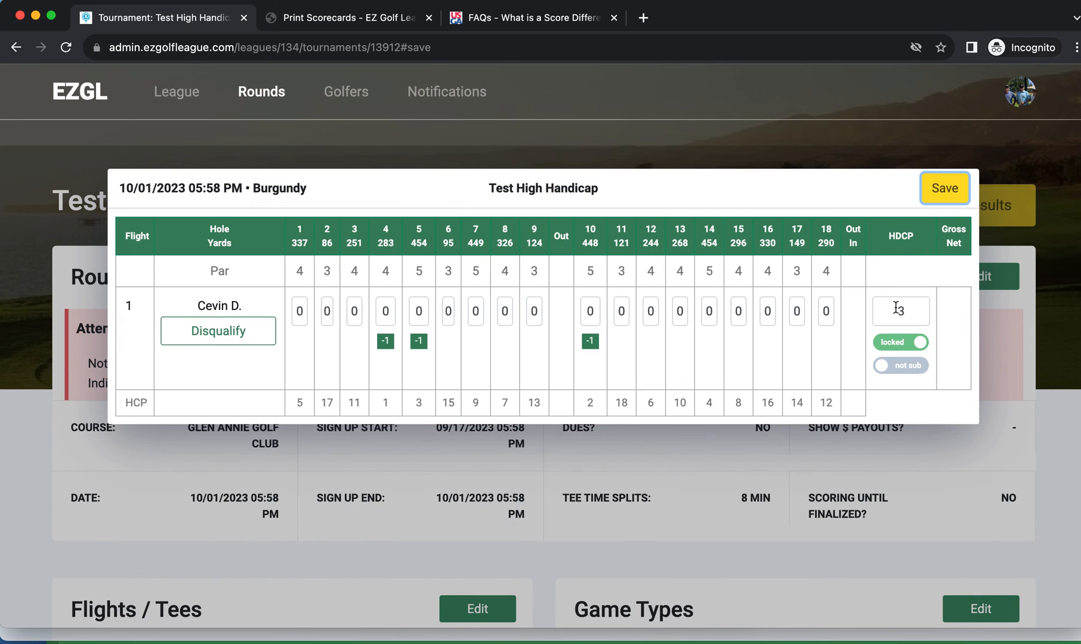
pyautogui.doubleClick(897, 307)
pyautogui.write('2')
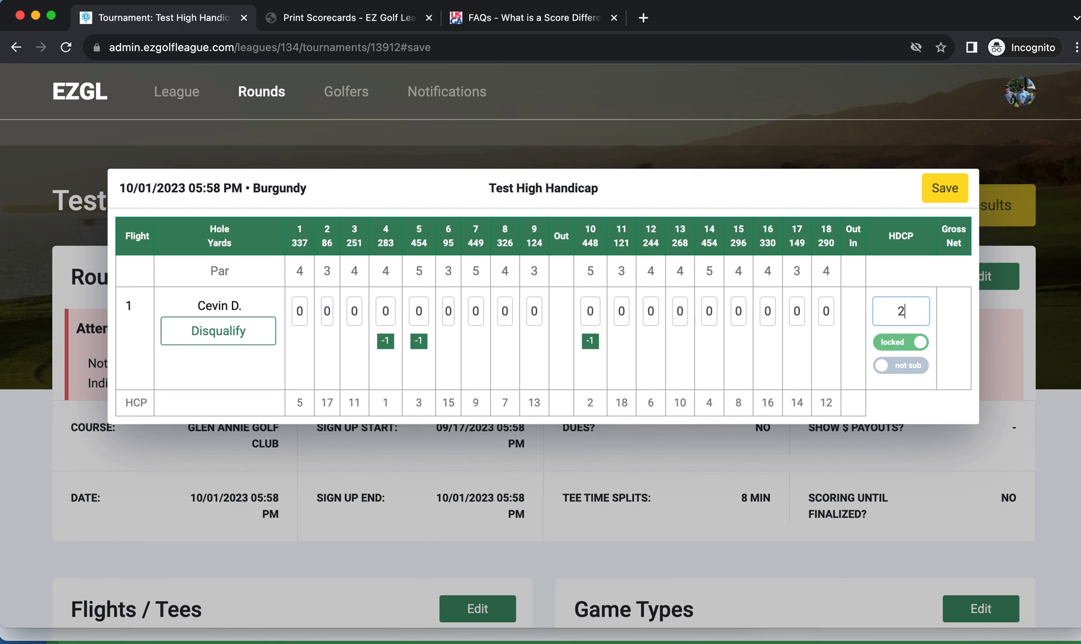
pyautogui.moveTo(898, 346)
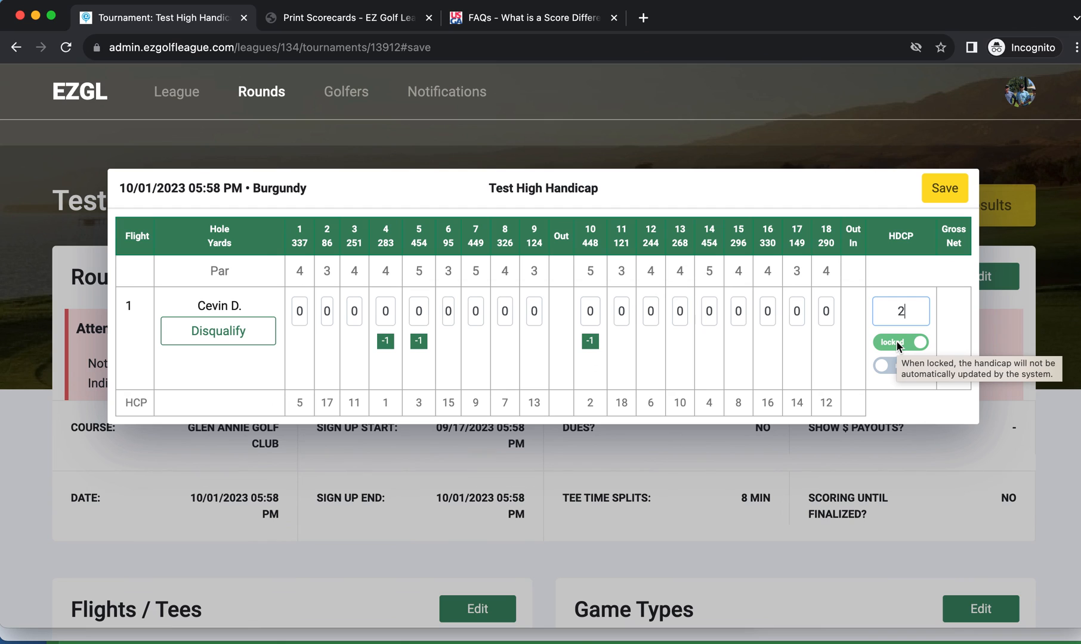
pyautogui.click(940, 195)
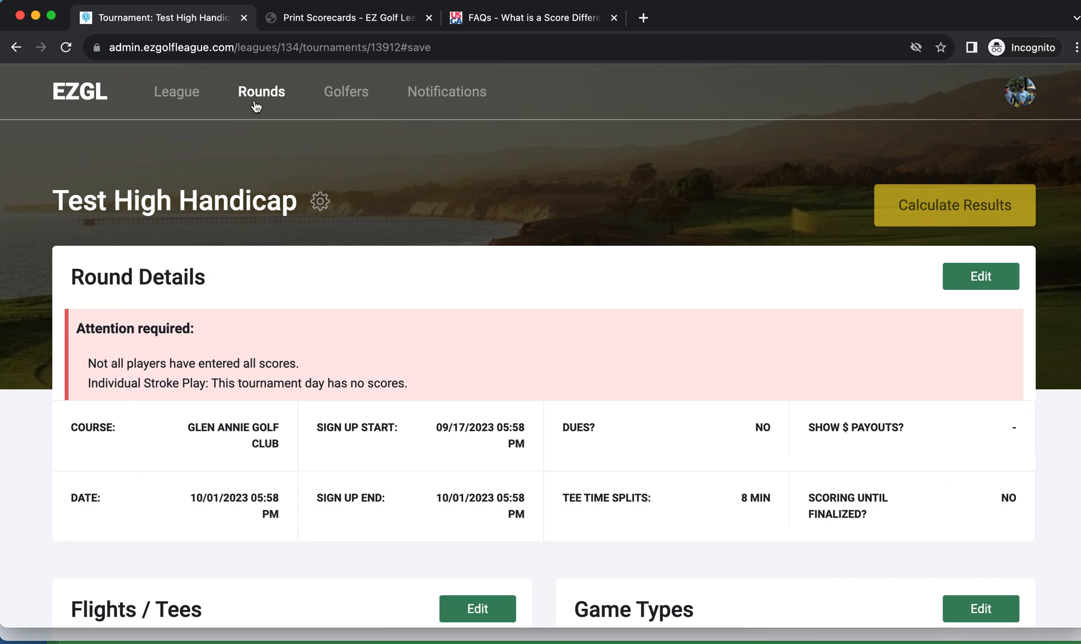
# - Return to the league's dashboard with the 2023 season overview
pyautogui.click(177, 95)
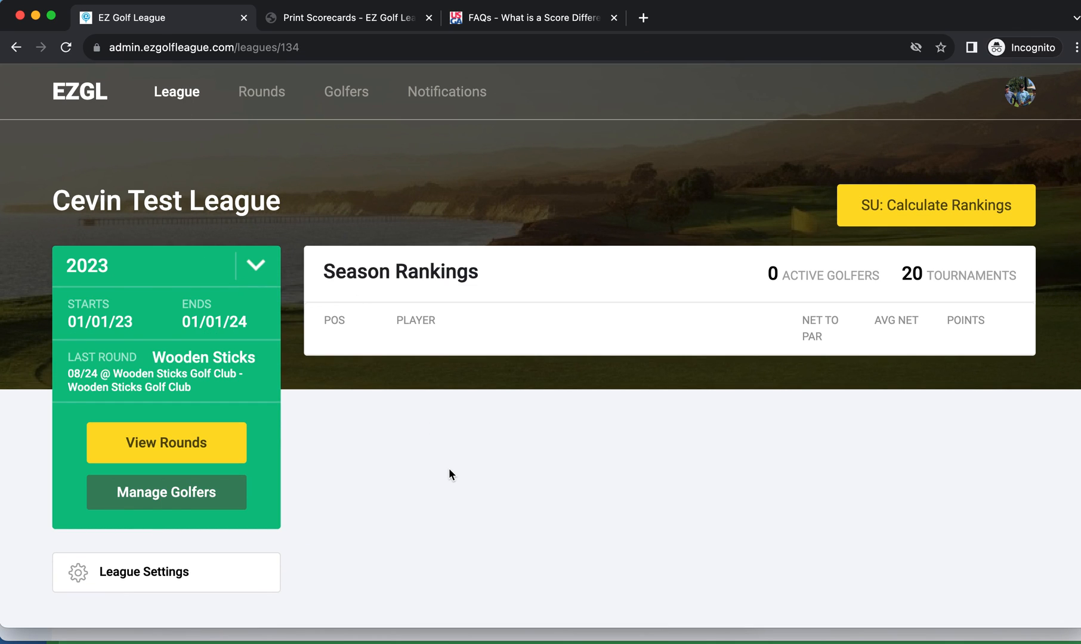